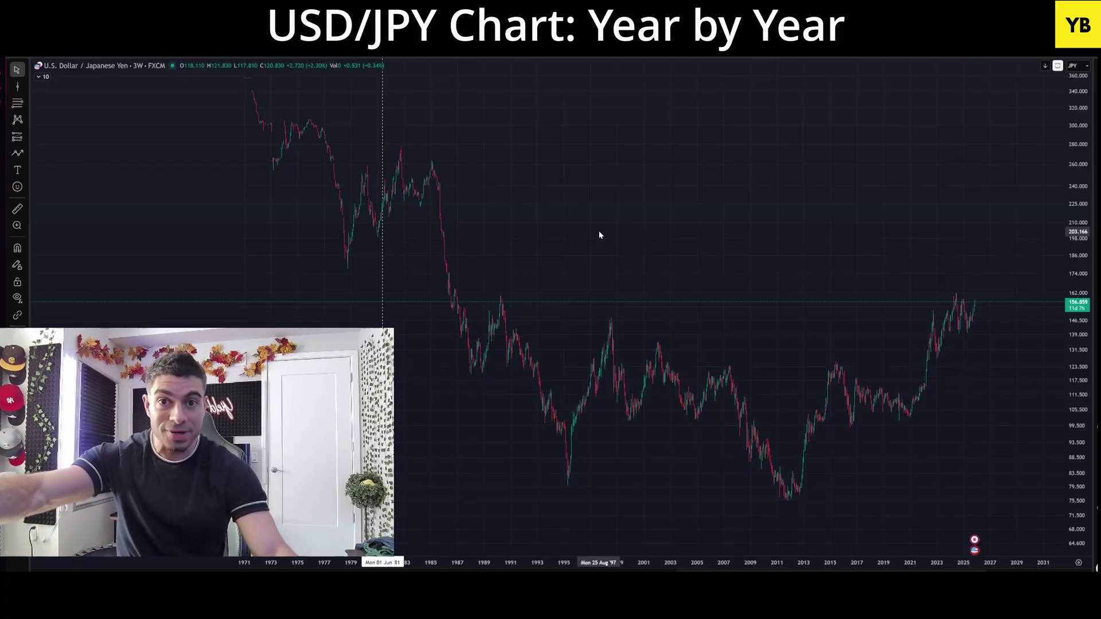
{"action": "left_click", "coordinate": [18, 153]}
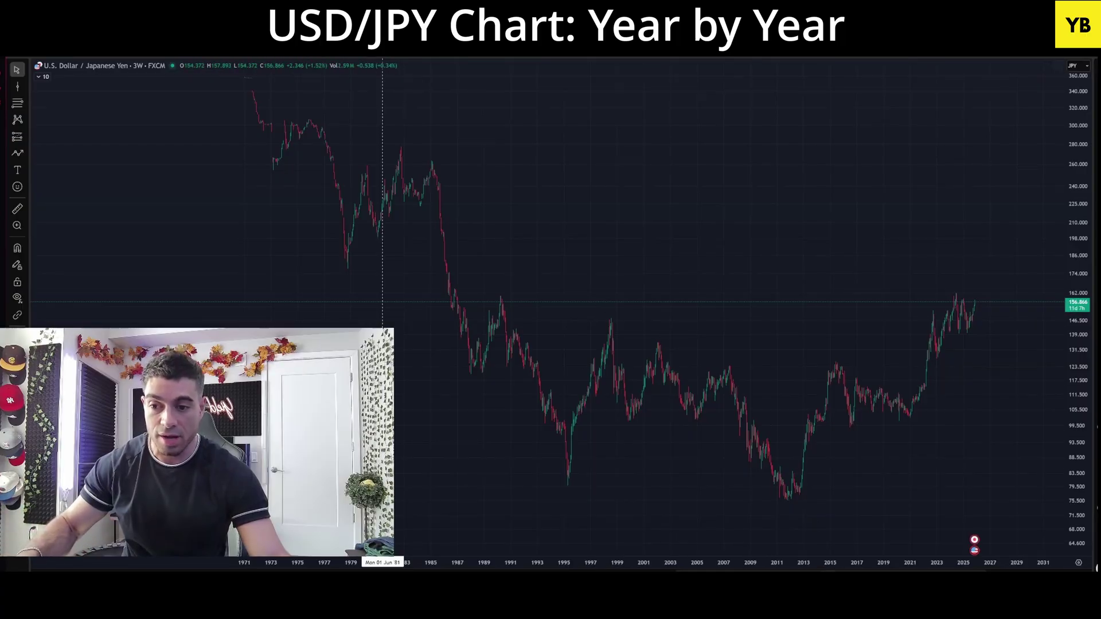
{"action": "mouse_move", "coordinate": [374, 197]}
{"action": "left_mouse_down"}
{"action": "mouse_move", "coordinate": [405, 202]}
{"action": "mouse_move", "coordinate": [432, 243]}
{"action": "mouse_move", "coordinate": [477, 358]}
{"action": "left_mouse_up"}
{"action": "mouse_move", "coordinate": [392, 348]}
{"action": "left_mouse_down"}
{"action": "mouse_move", "coordinate": [487, 204]}
{"action": "mouse_move", "coordinate": [491, 215]}
{"action": "left_mouse_up"}
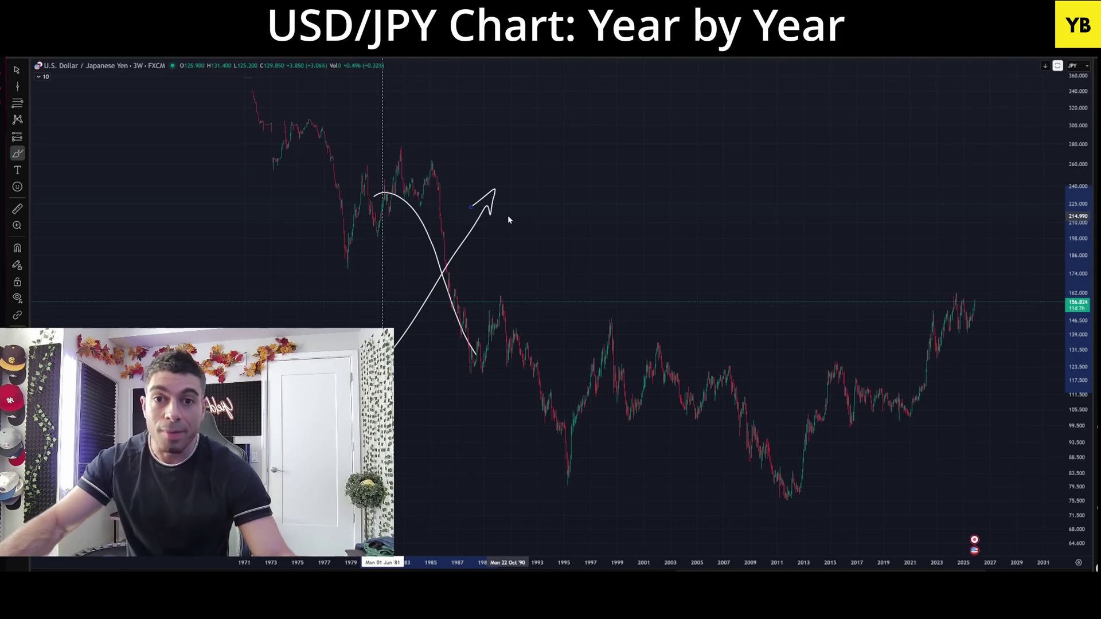
{"action": "mouse_move", "coordinate": [476, 310]}
{"action": "left_mouse_down"}
{"action": "mouse_move", "coordinate": [605, 428]}
{"action": "mouse_move", "coordinate": [704, 488]}
{"action": "left_mouse_up"}
{"action": "left_click_drag", "start_coordinate": [709, 469], "coordinate": [716, 481]}
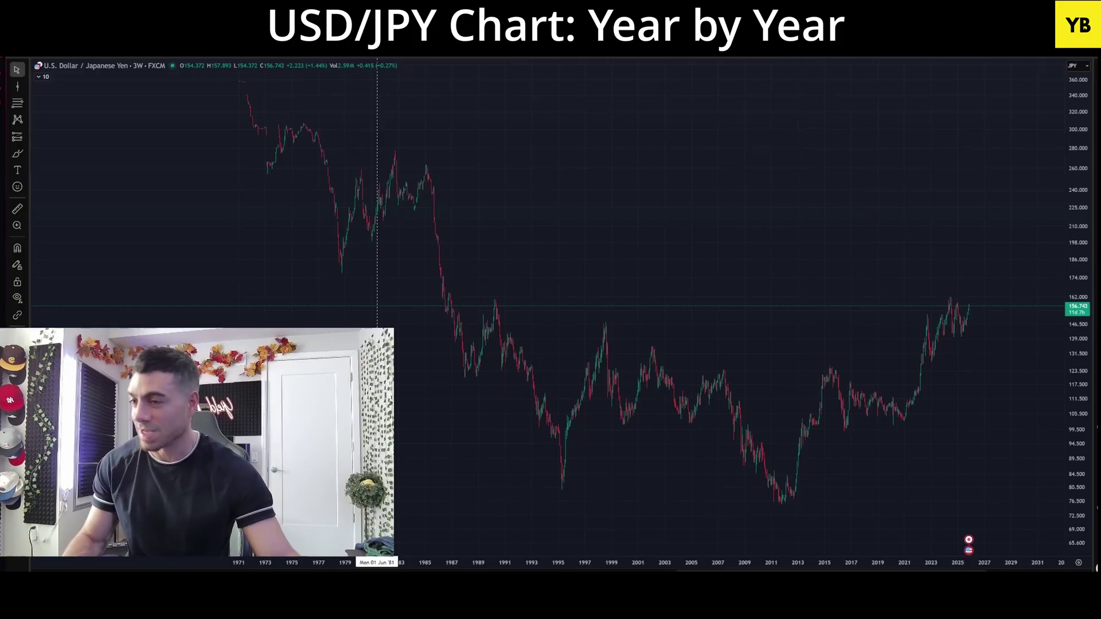
- Brush an oval around the 1978–1985 range, a big up-arrow, and an arrow to the late-1980s low
{"action": "scroll", "coordinate": [377, 435], "scroll_direction": "down", "scroll_amount": 1}
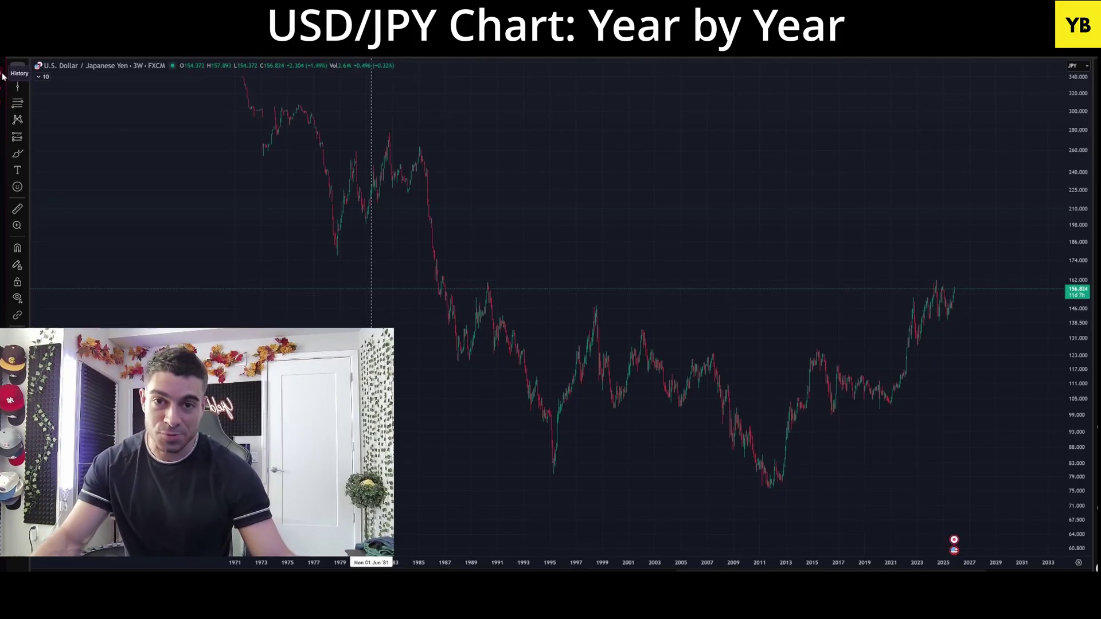
{"action": "left_click", "coordinate": [17, 153]}
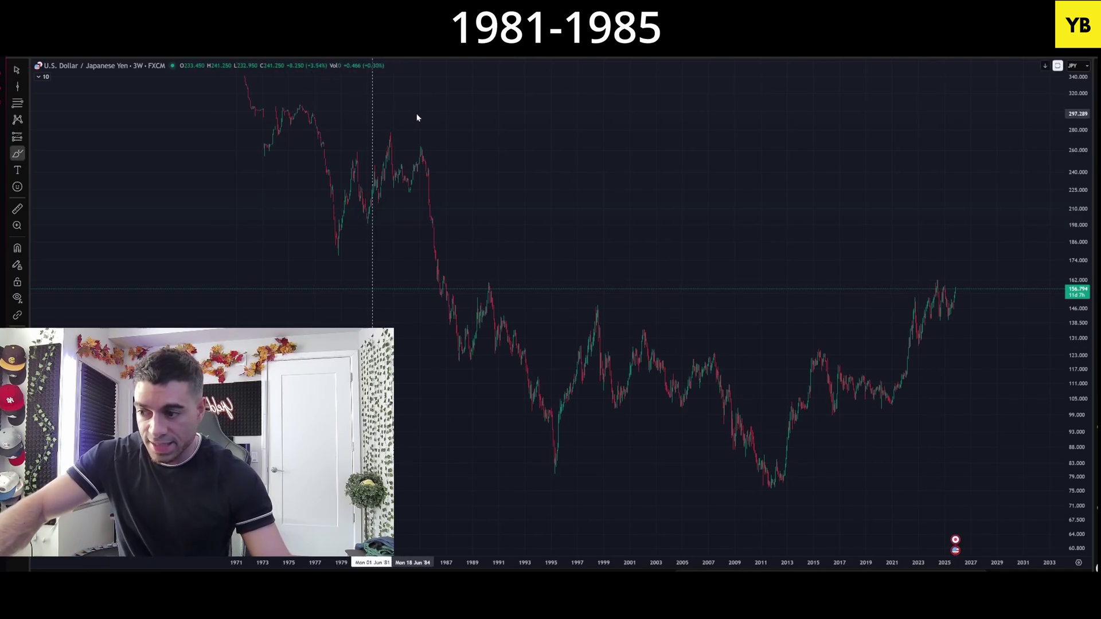
{"action": "mouse_move", "coordinate": [388, 131]}
{"action": "left_mouse_down"}
{"action": "mouse_move", "coordinate": [350, 153]}
{"action": "mouse_move", "coordinate": [315, 201]}
{"action": "mouse_move", "coordinate": [321, 225]}
{"action": "mouse_move", "coordinate": [375, 228]}
{"action": "mouse_move", "coordinate": [428, 176]}
{"action": "mouse_move", "coordinate": [401, 125]}
{"action": "mouse_move", "coordinate": [391, 132]}
{"action": "left_mouse_up"}
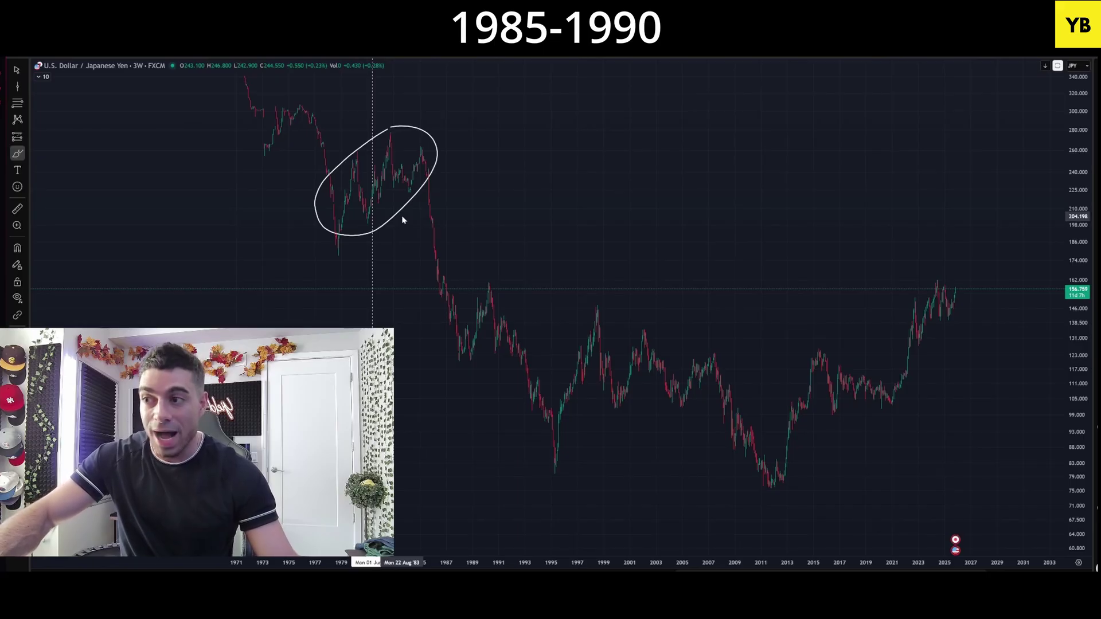
{"action": "mouse_move", "coordinate": [344, 451]}
{"action": "left_mouse_down"}
{"action": "mouse_move", "coordinate": [525, 136]}
{"action": "mouse_move", "coordinate": [523, 175]}
{"action": "left_mouse_up"}
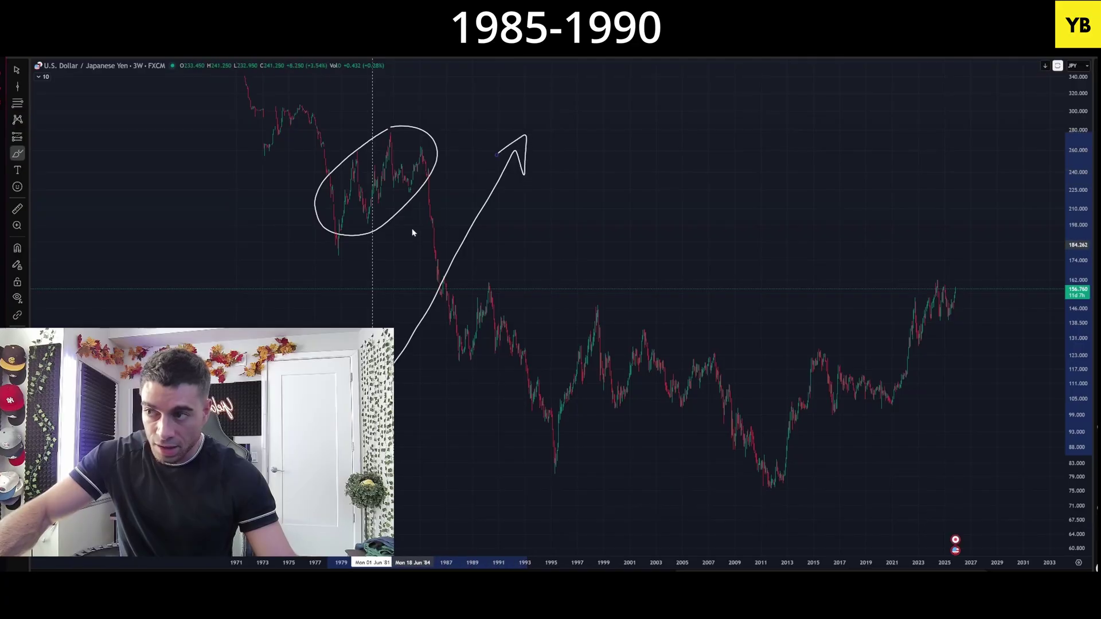
{"action": "left_click_drag", "start_coordinate": [410, 185], "coordinate": [473, 360]}
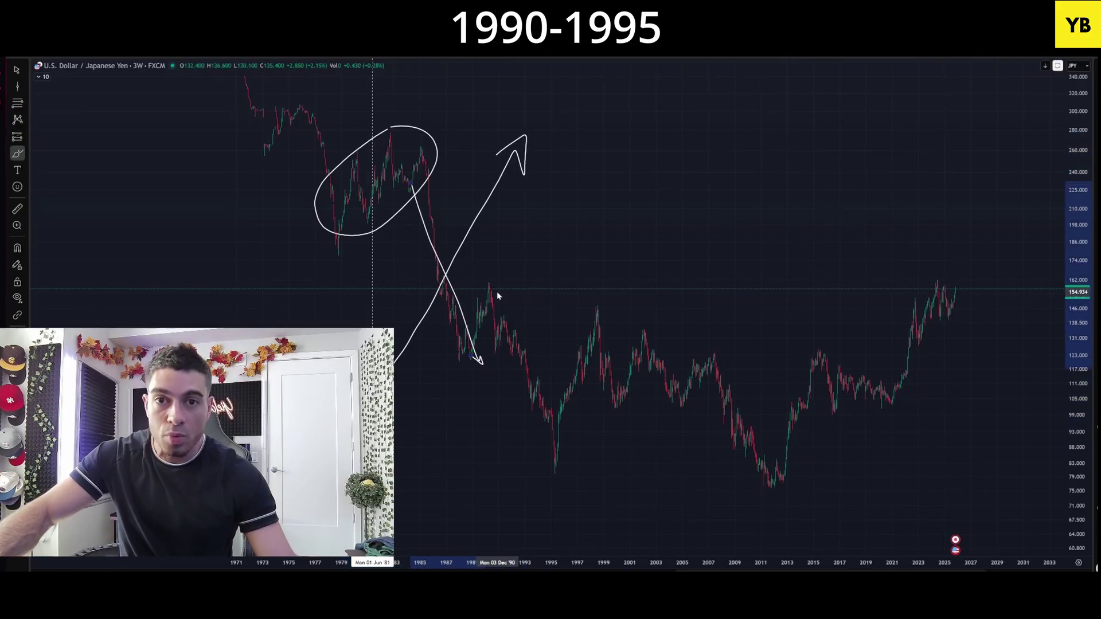
- Ring the 1990 peak with a small Brush circle and draw an arrow down to the 1995 low
{"action": "mouse_move", "coordinate": [497, 277]}
{"action": "left_mouse_down"}
{"action": "mouse_move", "coordinate": [476, 296]}
{"action": "mouse_move", "coordinate": [481, 333]}
{"action": "mouse_move", "coordinate": [522, 308]}
{"action": "mouse_move", "coordinate": [494, 275]}
{"action": "left_mouse_up"}
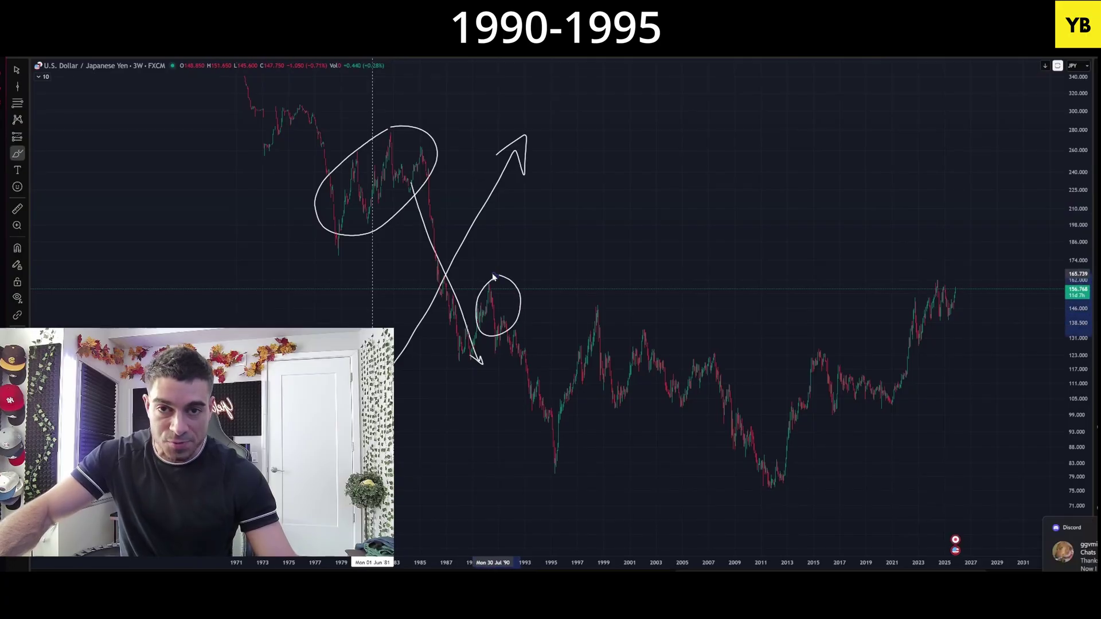
{"action": "mouse_move", "coordinate": [507, 338]}
{"action": "left_mouse_down"}
{"action": "mouse_move", "coordinate": [556, 467]}
{"action": "mouse_move", "coordinate": [542, 463]}
{"action": "left_mouse_up"}
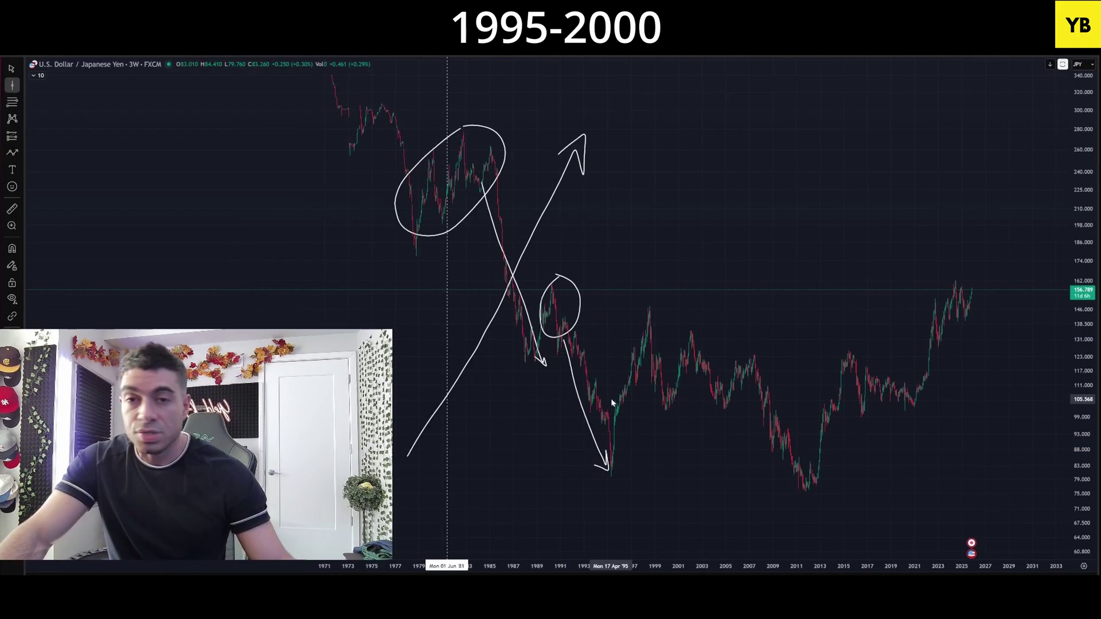
- Put a vertical line at the 1995 low and Brush an up-arrow to the late-1998 peak
{"action": "left_click", "coordinate": [611, 388]}
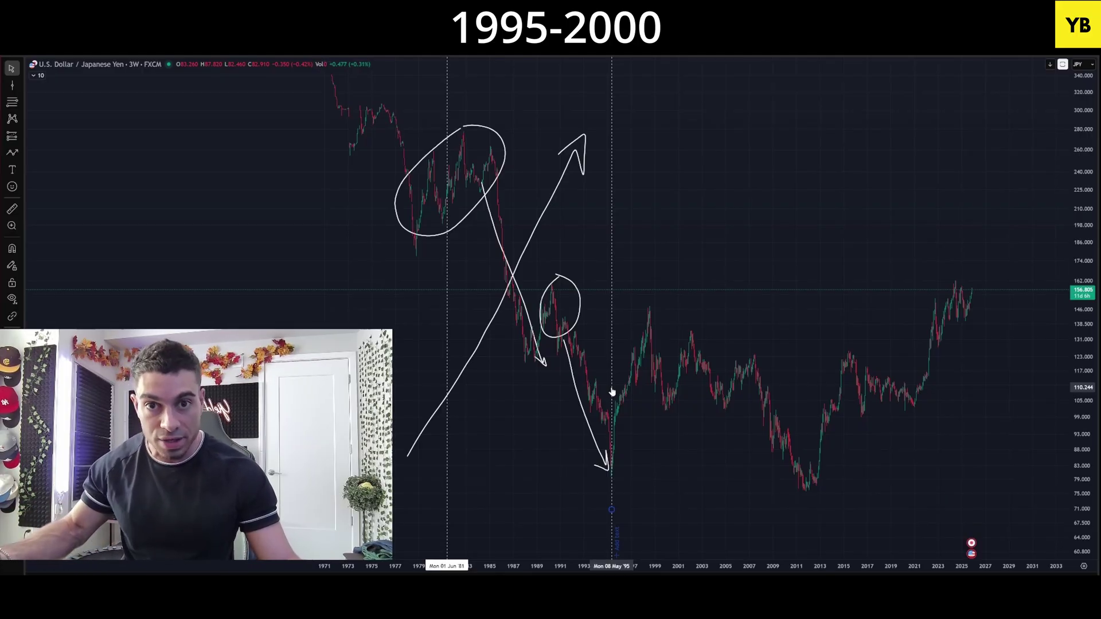
{"action": "key", "text": "alt+shift+b"}
{"action": "left_click_drag", "start_coordinate": [618, 463], "coordinate": [661, 323]}
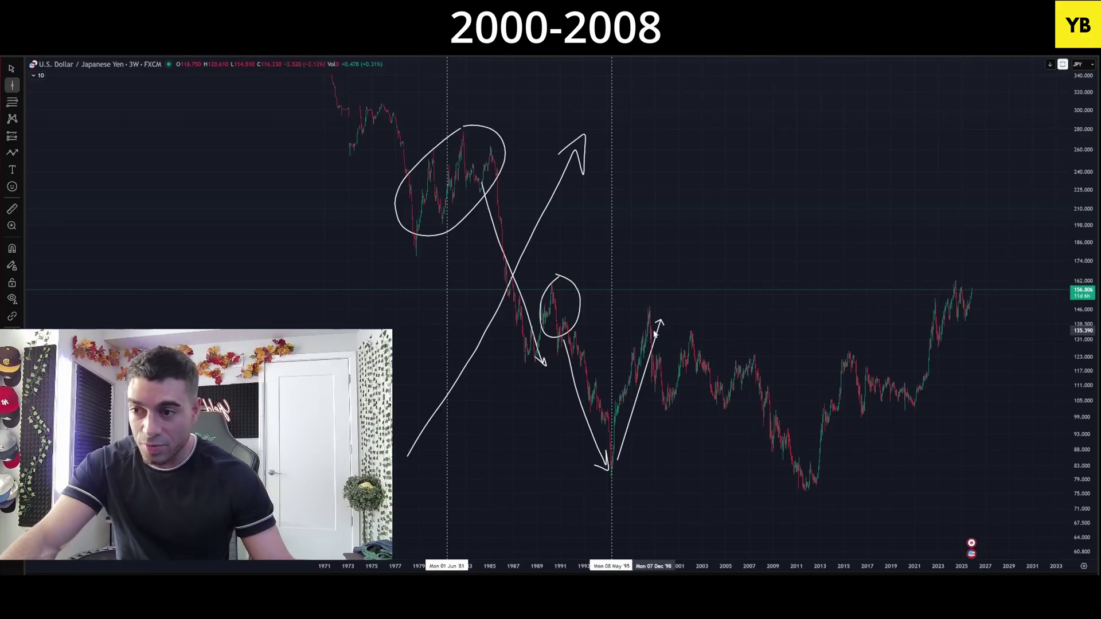
- Mark early 2001 with a vertical line, then return to the Brush tool
{"action": "left_click", "coordinate": [680, 509]}
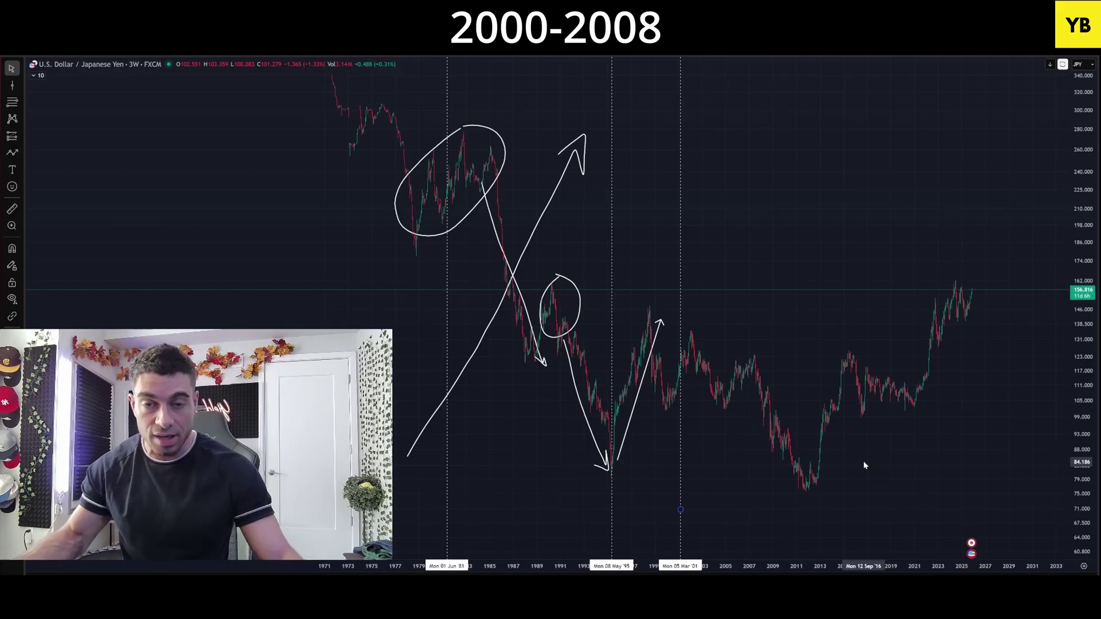
{"action": "key", "text": "alt+b"}
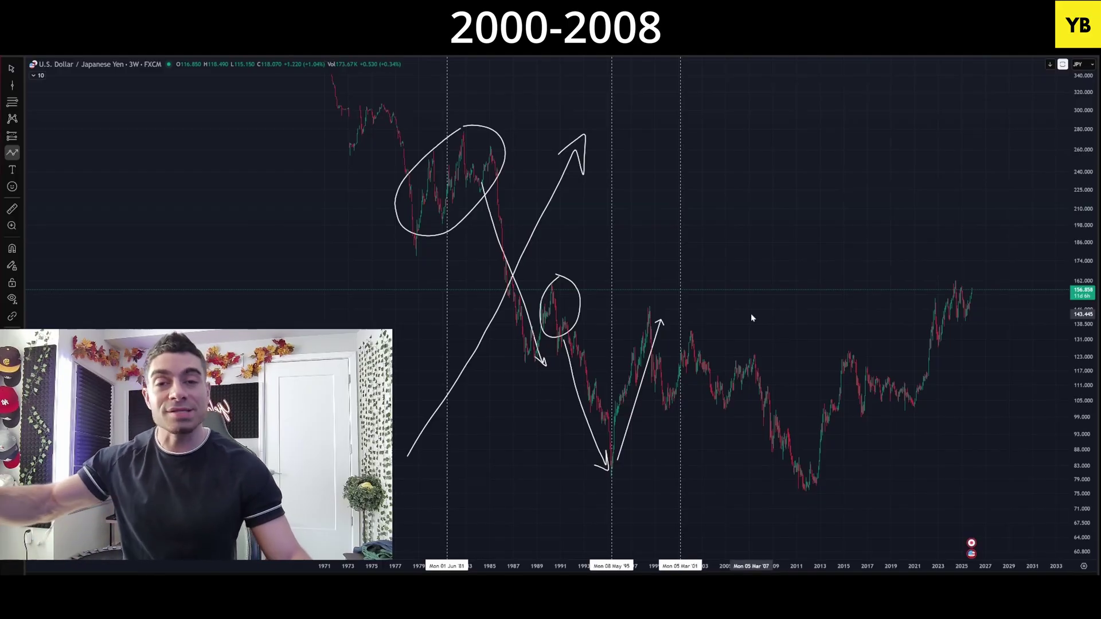
- Brush two short up-arrows: one from the 2000 low, one from the 2005 low to the 2007 high
{"action": "scroll", "coordinate": [751, 313], "scroll_direction": "left", "scroll_amount": 1}
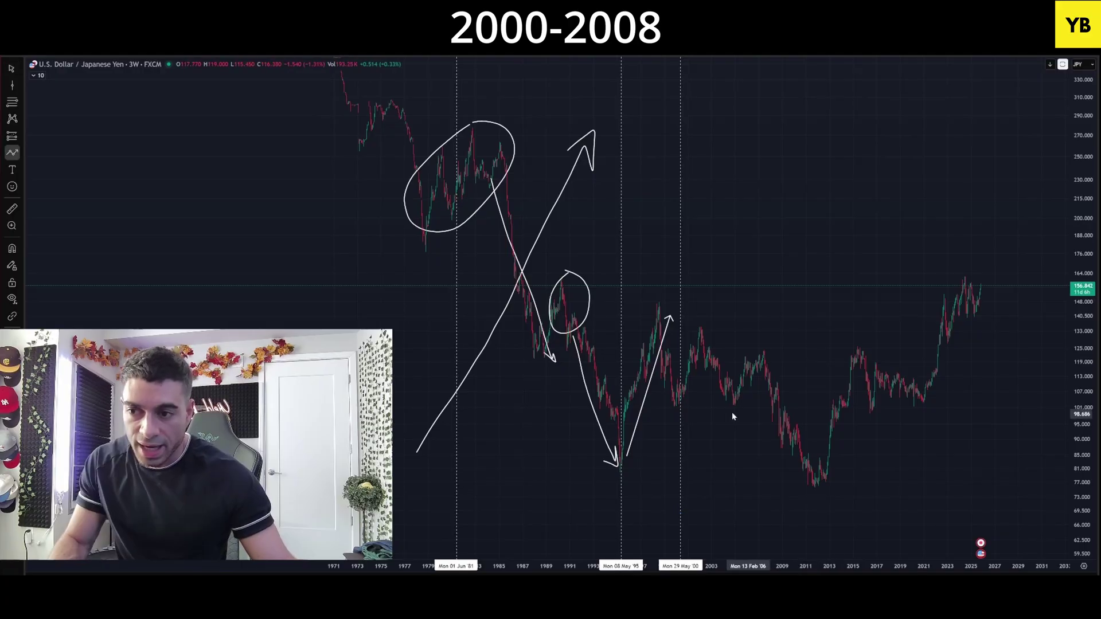
{"action": "key", "text": "alt+b"}
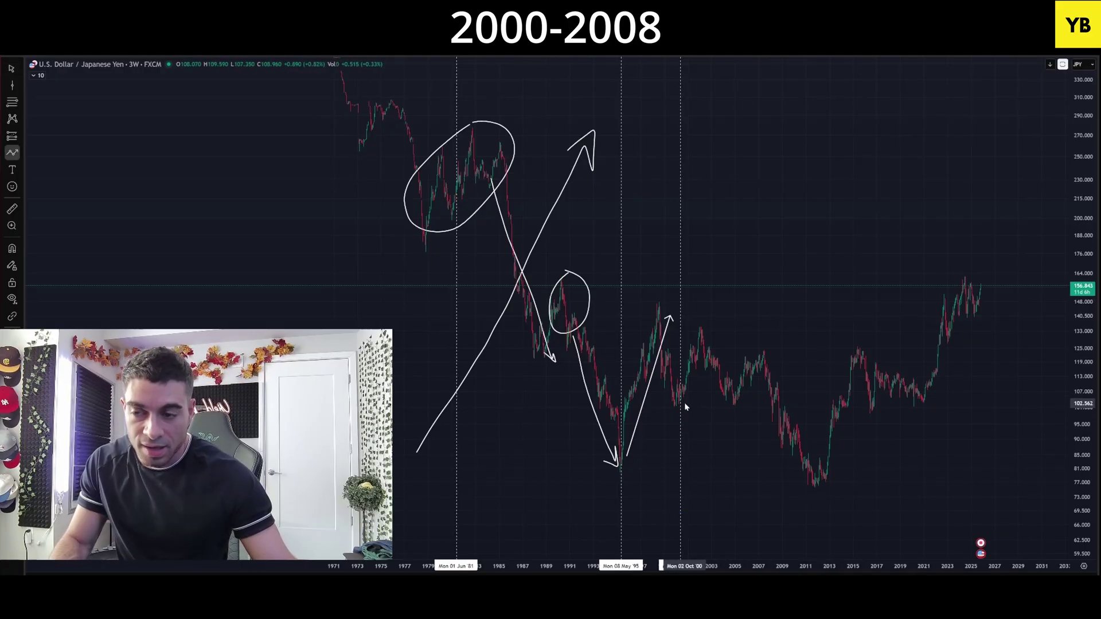
{"action": "left_click_drag", "start_coordinate": [684, 402], "coordinate": [708, 331]}
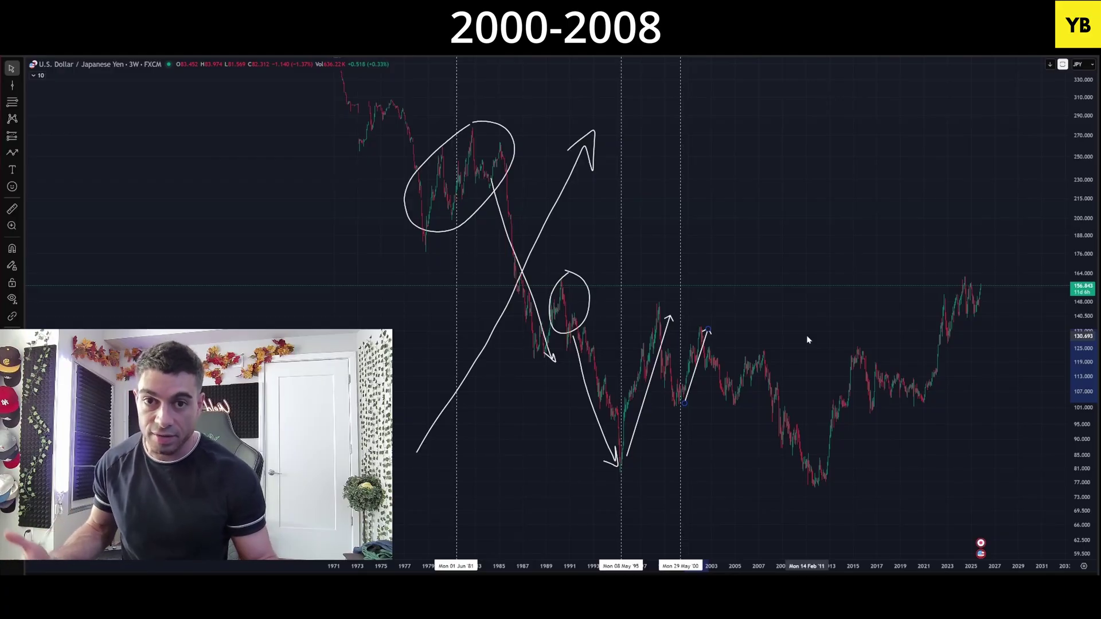
{"action": "key", "text": "b"}
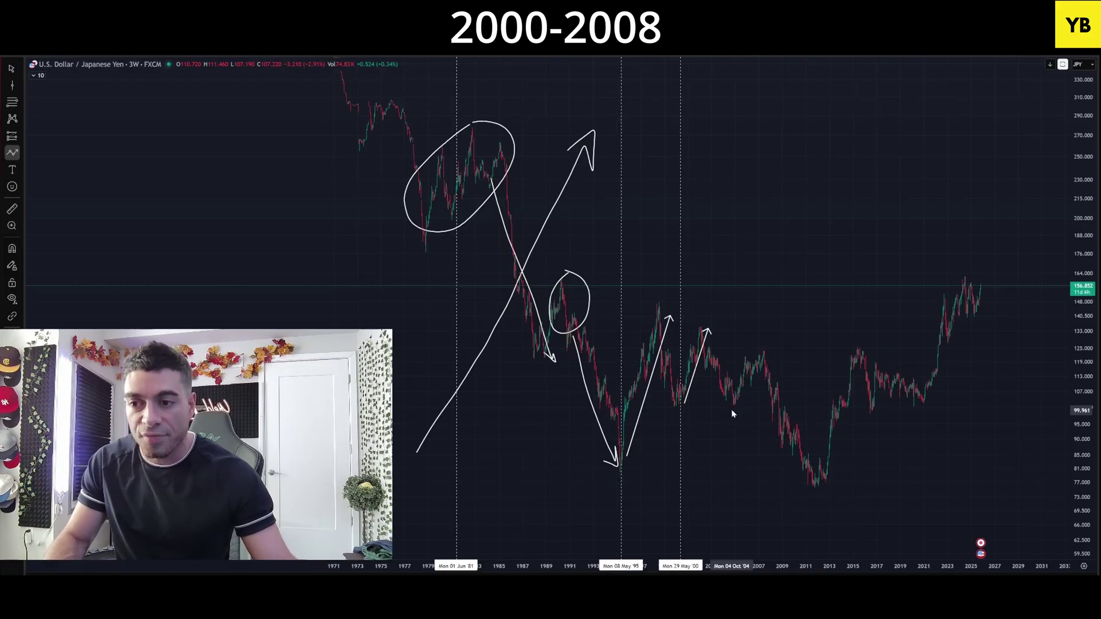
{"action": "left_click_drag", "start_coordinate": [731, 410], "coordinate": [757, 342]}
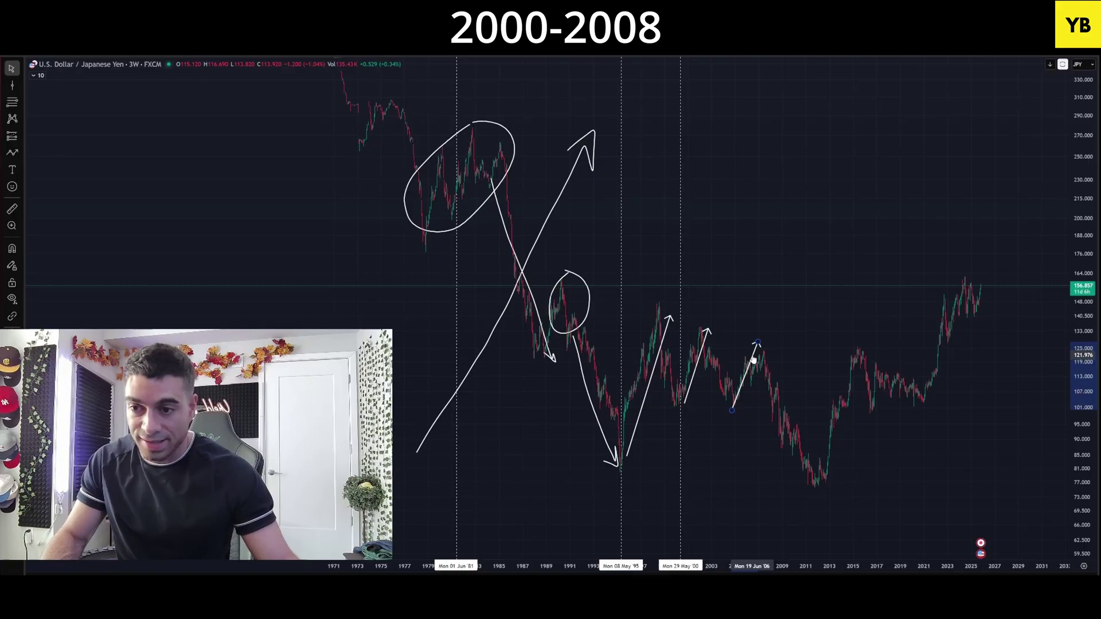
{"action": "left_click", "coordinate": [774, 395]}
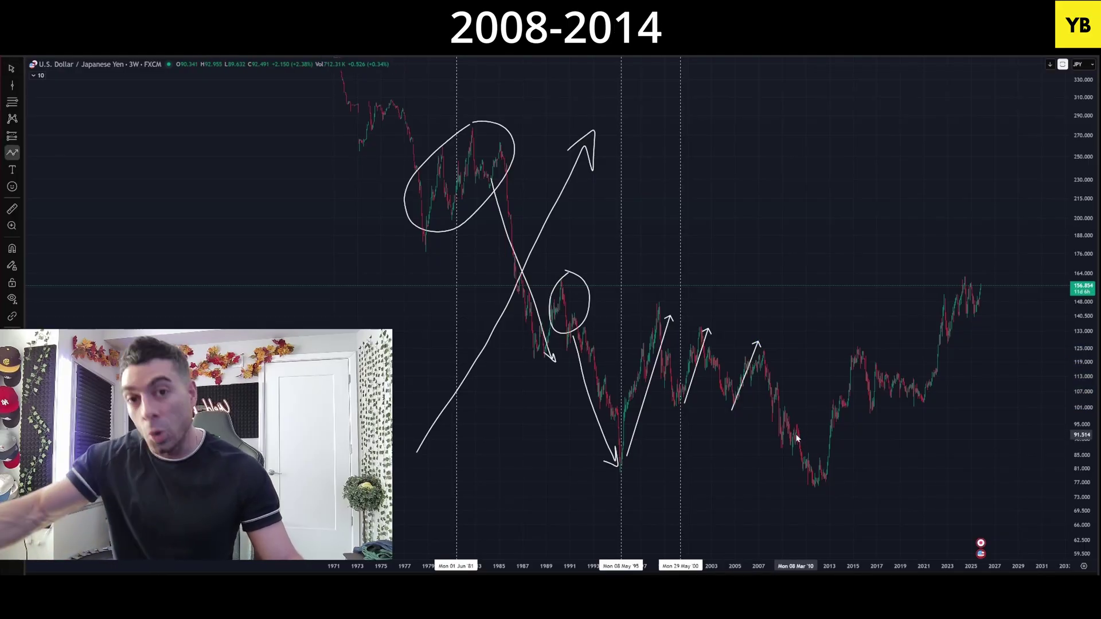
- Brush a long down-arrow from the 2007 high to the early-2010s low and circle its start
{"action": "left_click_drag", "start_coordinate": [763, 365], "coordinate": [824, 491]}
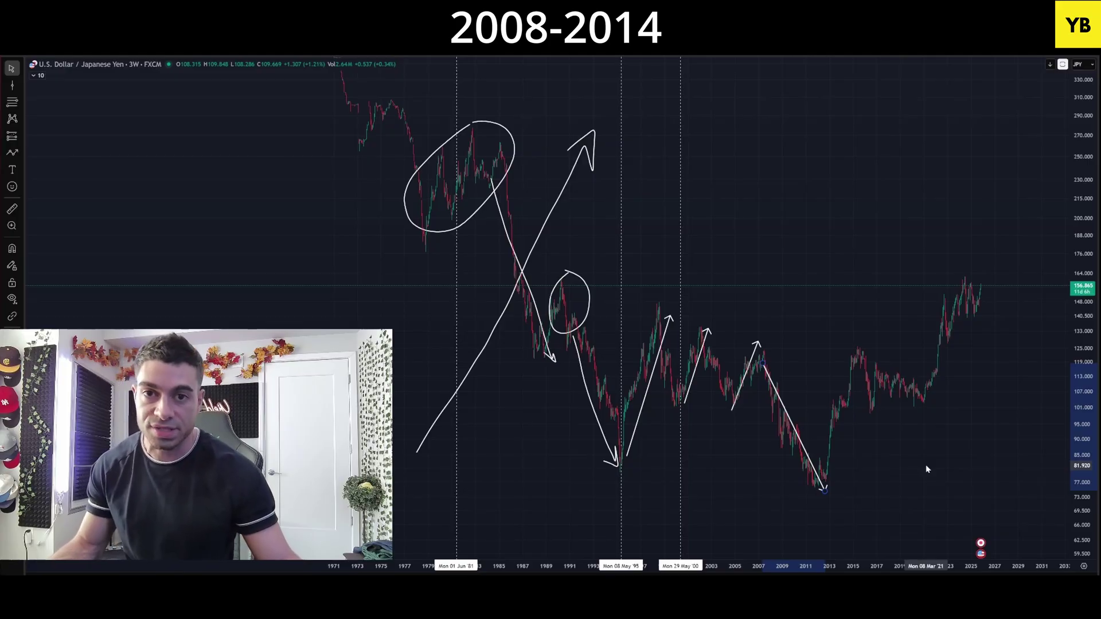
{"action": "left_click_drag", "start_coordinate": [925, 468], "coordinate": [849, 464]}
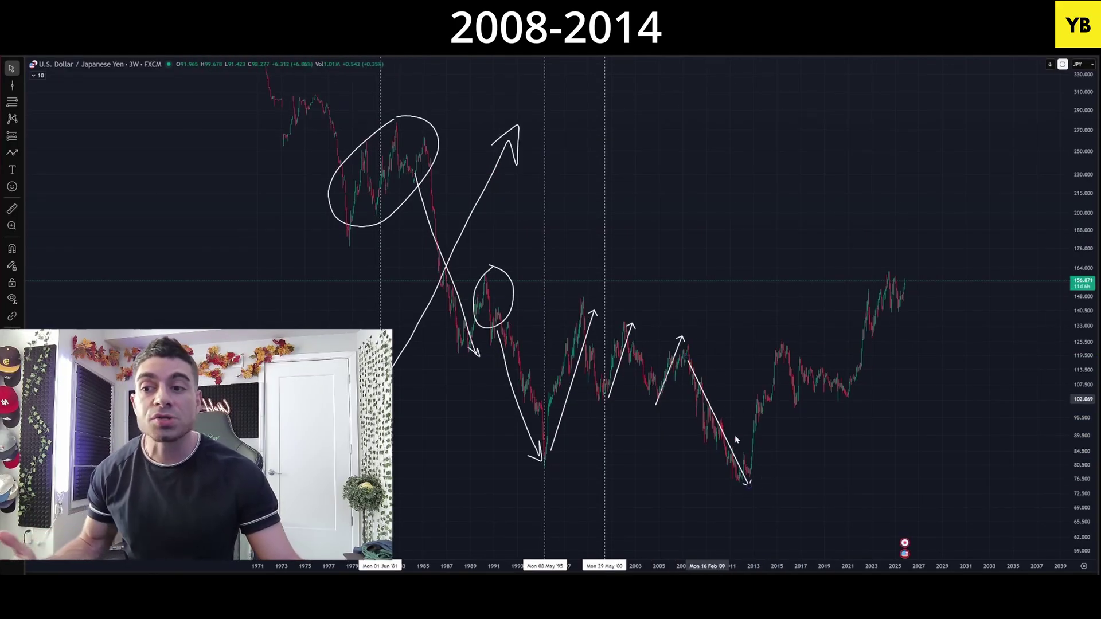
{"action": "key", "text": "alt+shift+b"}
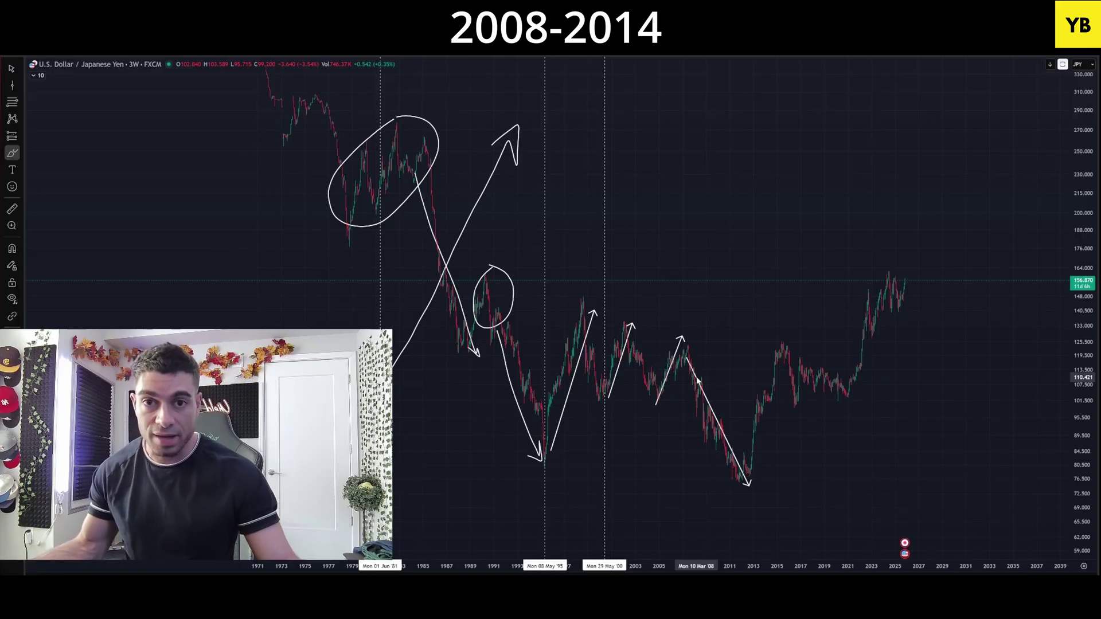
{"action": "mouse_move", "coordinate": [692, 361]}
{"action": "left_mouse_down"}
{"action": "mouse_move", "coordinate": [687, 375]}
{"action": "mouse_move", "coordinate": [702, 386]}
{"action": "mouse_move", "coordinate": [694, 358]}
{"action": "left_mouse_up"}
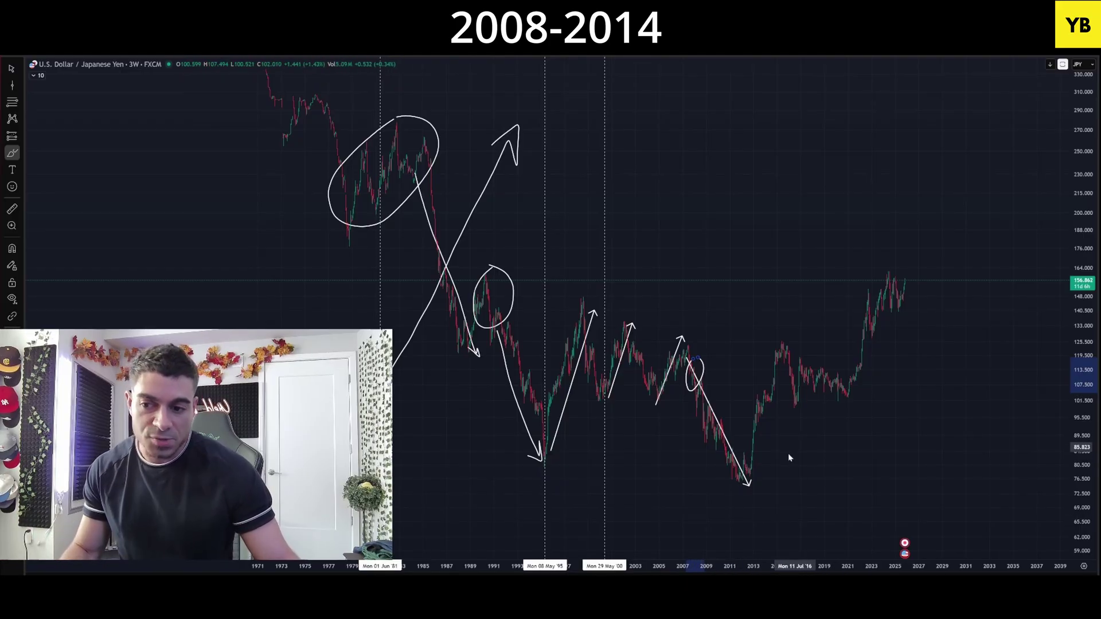
{"action": "mouse_move", "coordinate": [702, 504]}
{"action": "left_mouse_down"}
{"action": "mouse_move", "coordinate": [872, 164]}
{"action": "mouse_move", "coordinate": [840, 153]}
{"action": "left_mouse_up"}
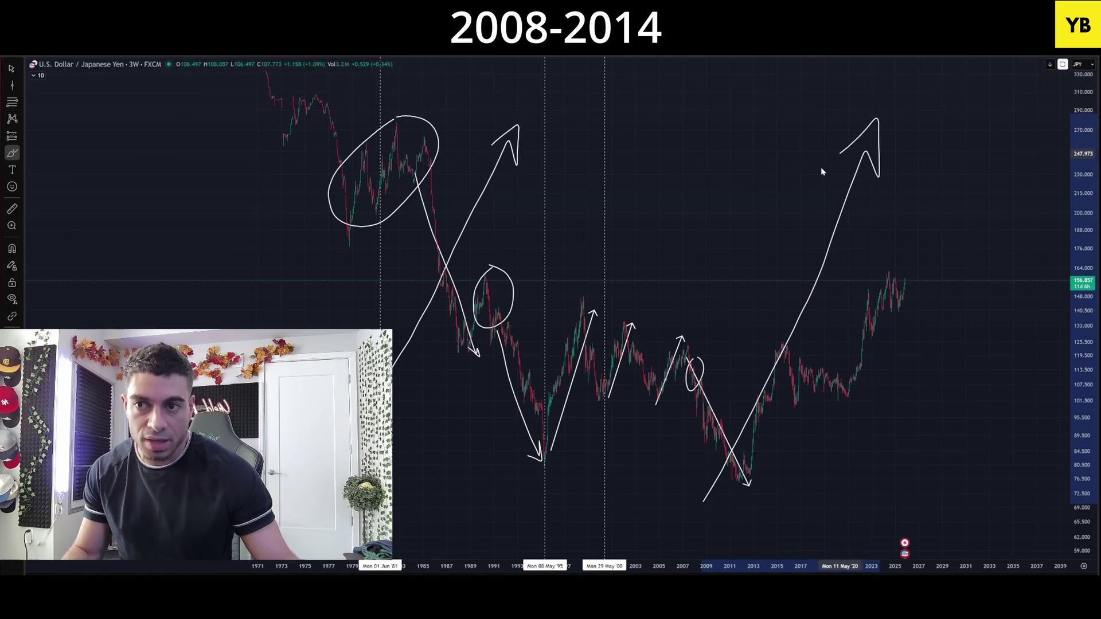
{"action": "key", "text": "ctrl+z"}
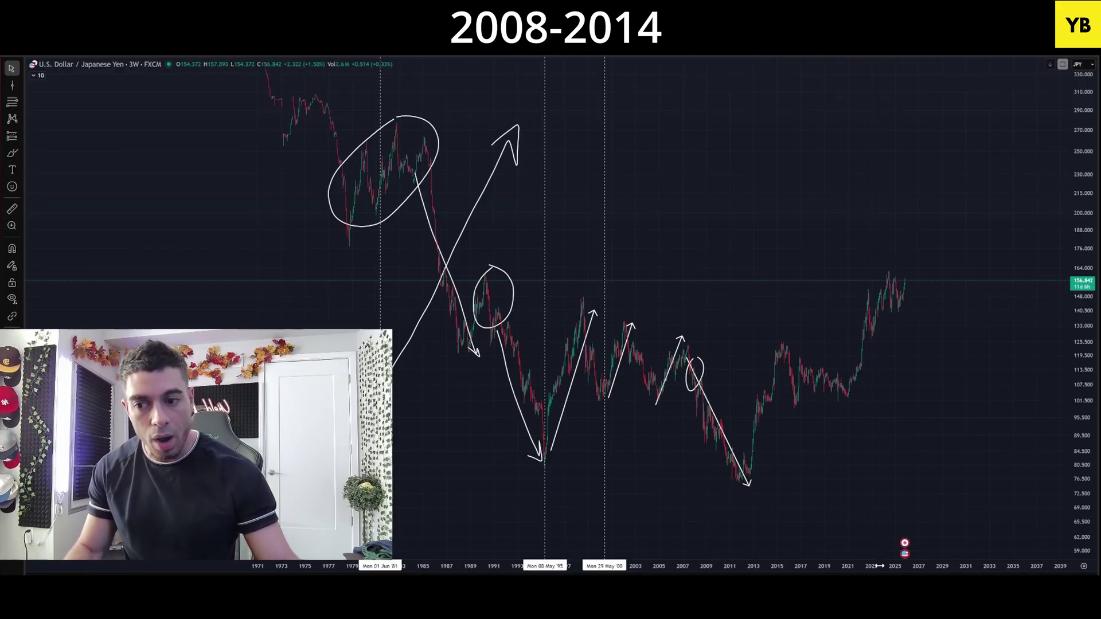
{"action": "key", "text": "alt+shift+p"}
{"action": "left_click", "coordinate": [744, 486]}
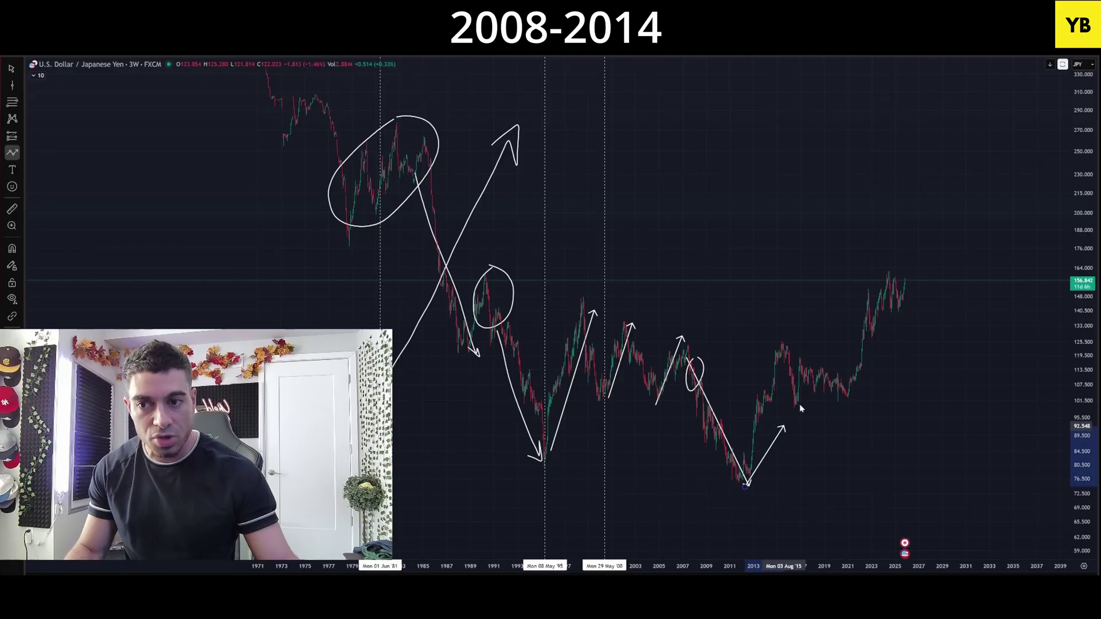
{"action": "key", "text": "Escape"}
{"action": "right_click", "coordinate": [972, 367]}
{"action": "left_click", "coordinate": [982, 337]}
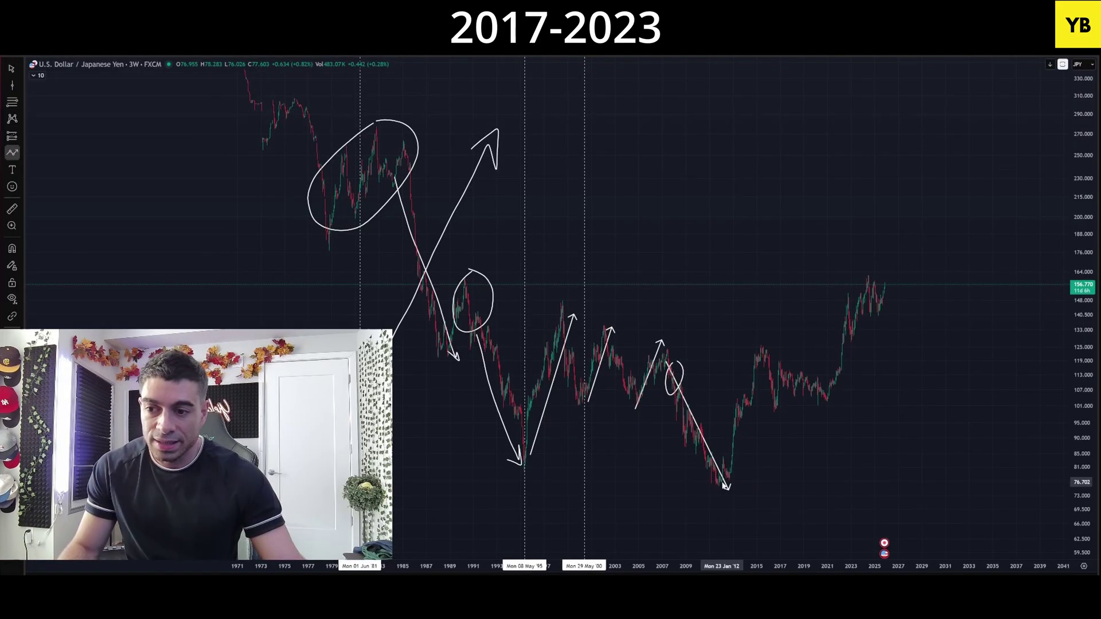
- Brush an arrow climbing from the 2012 low up-right toward 2020, then exit drawing mode
{"action": "left_click_drag", "start_coordinate": [722, 481], "coordinate": [803, 386]}
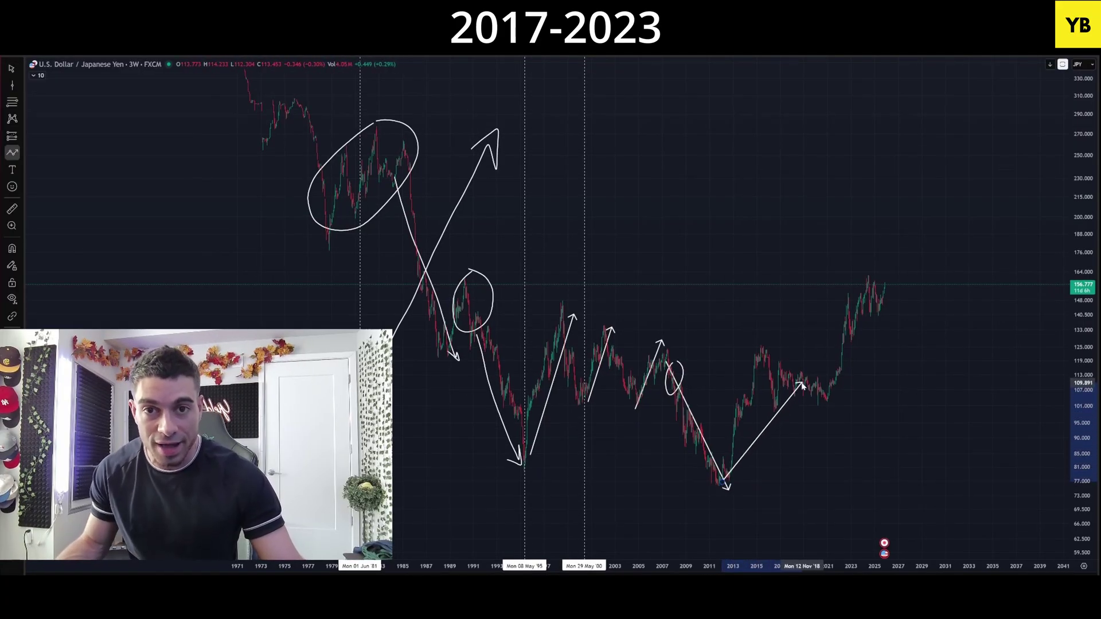
{"action": "left_click_drag", "start_coordinate": [802, 386], "coordinate": [813, 371]}
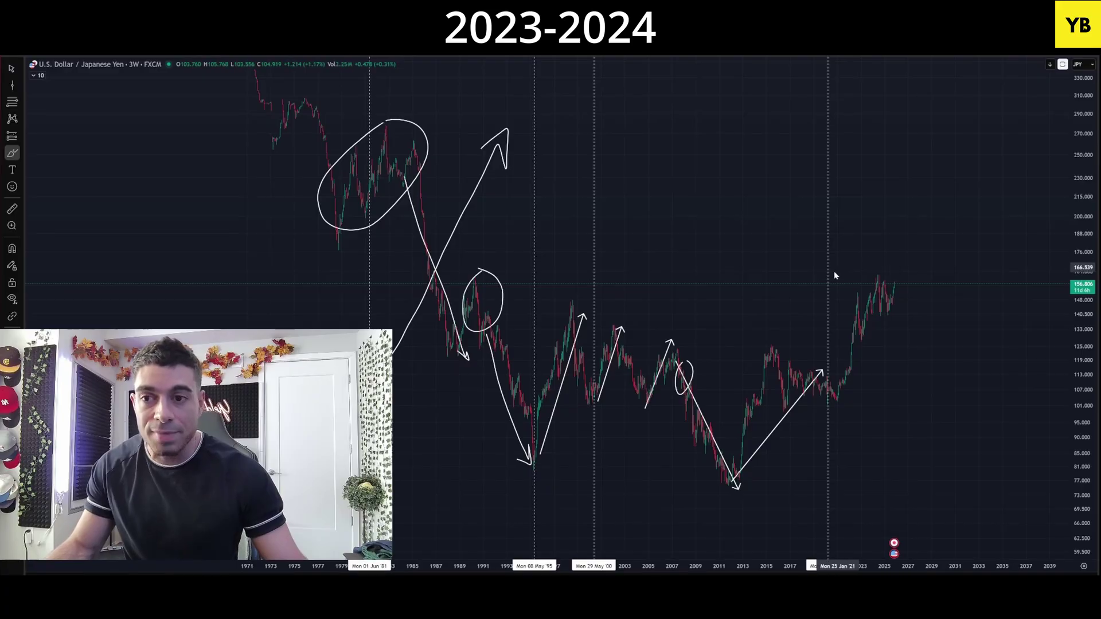
{"action": "key", "text": "Escape"}
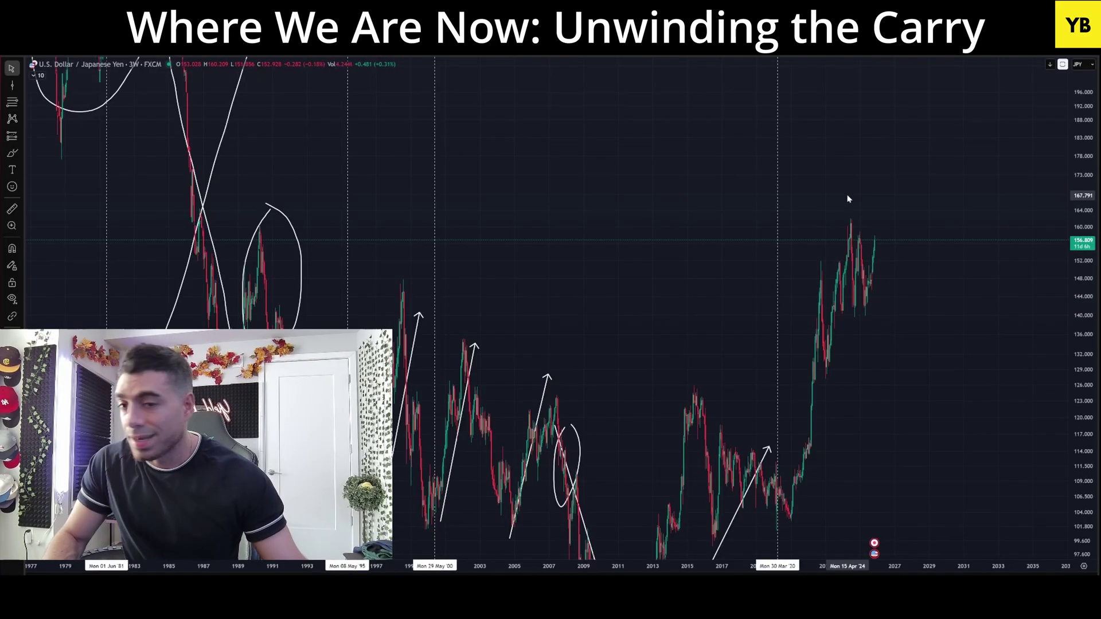
- Switch USD/JPY to the 1D timeframe and zoom out with a stretched price scale
{"action": "type", "text": "1D"}
{"action": "key", "text": "Return"}
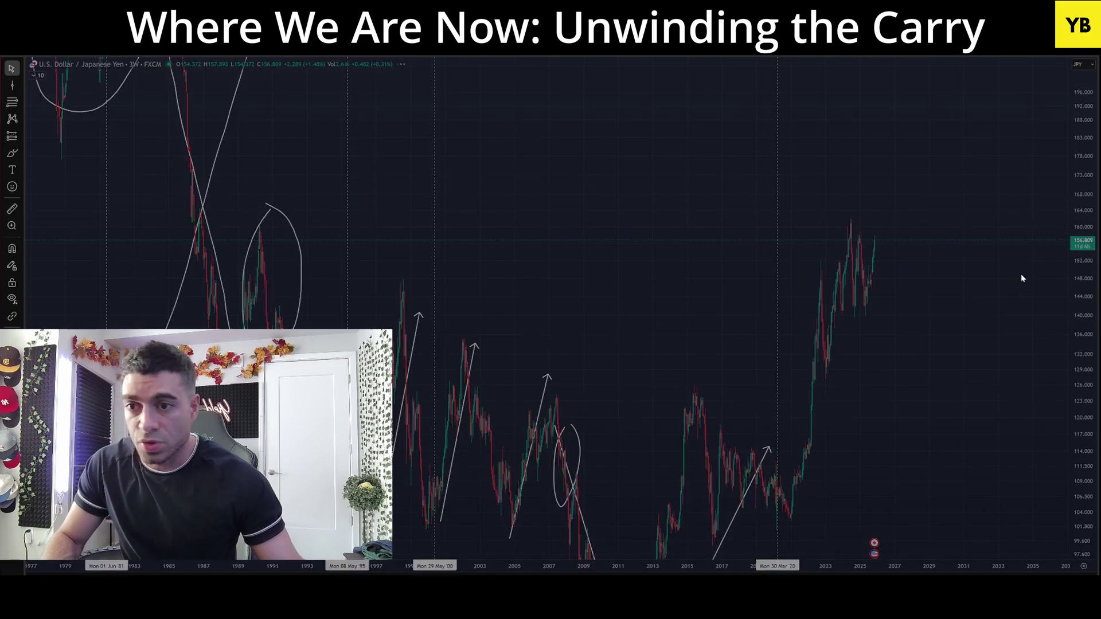
{"action": "left_click_drag", "start_coordinate": [1084, 388], "coordinate": [1084, 401]}
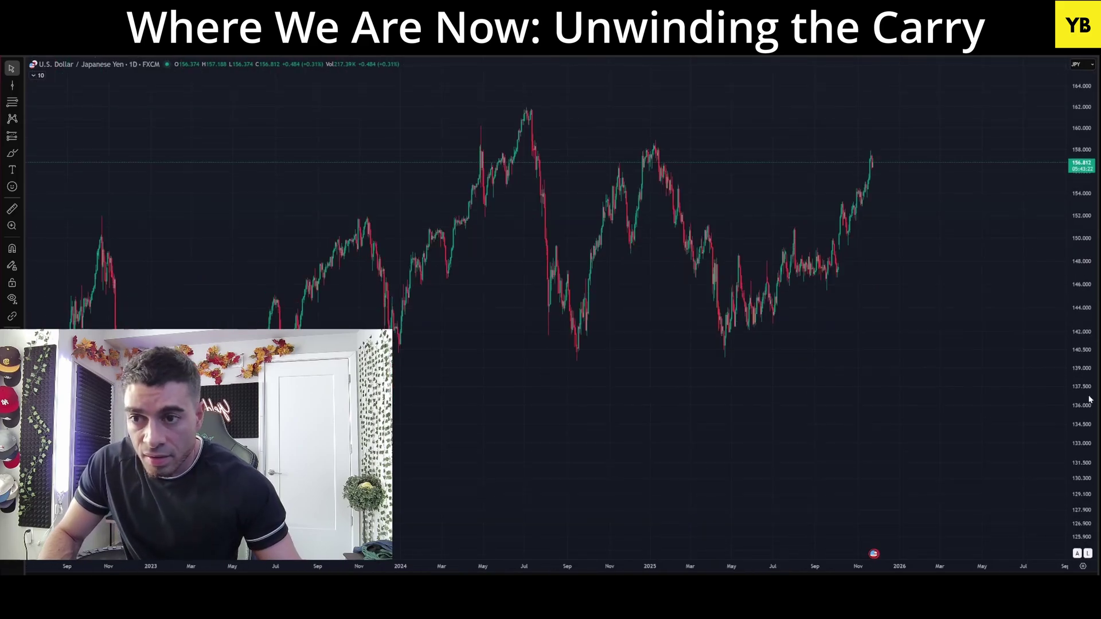
{"action": "scroll", "coordinate": [963, 388], "scroll_direction": "down", "scroll_amount": 5}
{"action": "scroll", "coordinate": [966, 388], "scroll_direction": "down", "scroll_amount": 5}
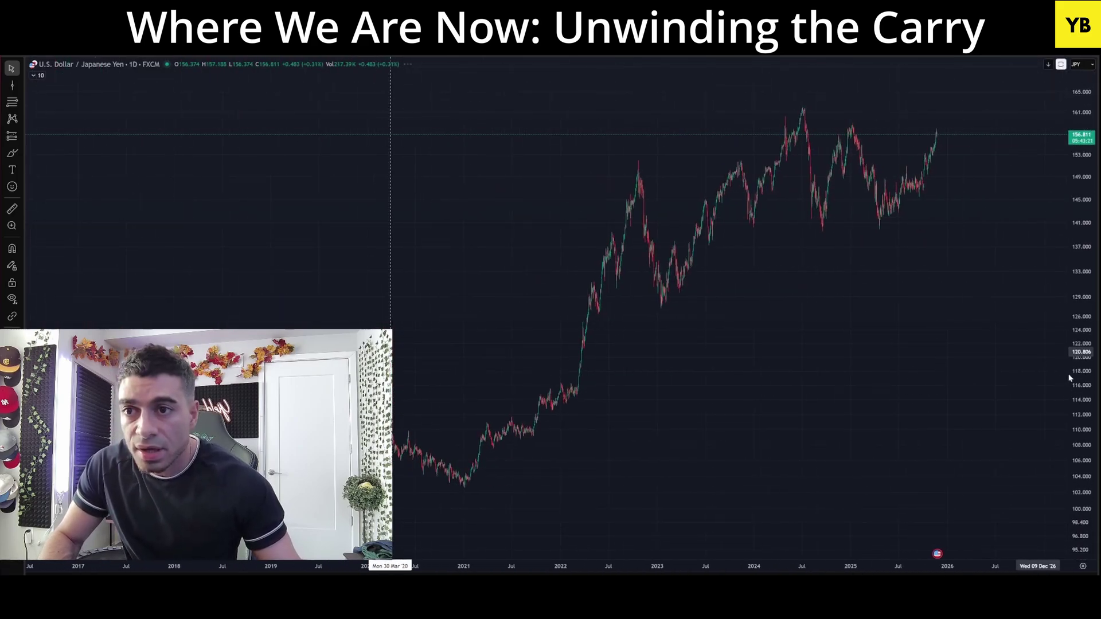
- Draw a freehand ellipse around the 2024–2025 highs
{"action": "scroll", "coordinate": [934, 361], "scroll_direction": "right", "scroll_amount": 2}
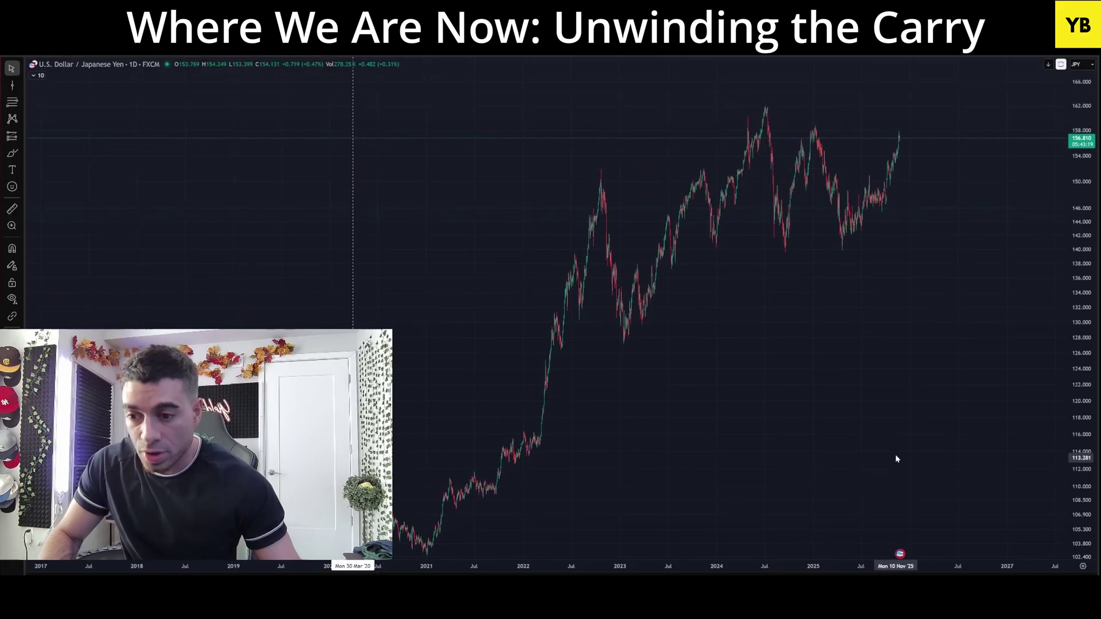
{"action": "scroll", "coordinate": [831, 338], "scroll_direction": "right", "scroll_amount": 3}
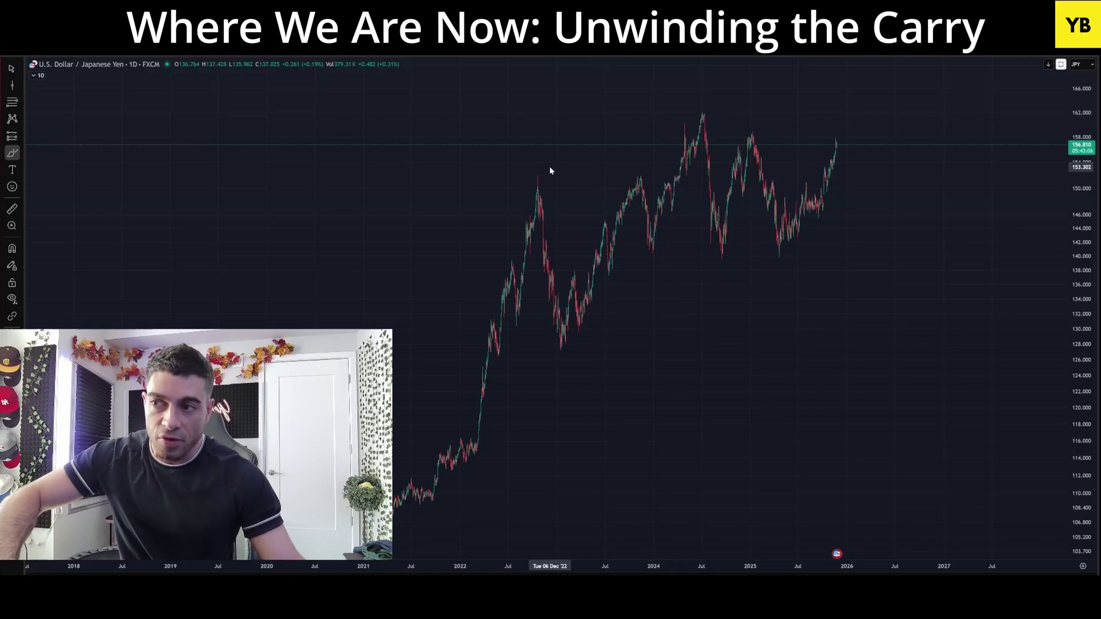
{"action": "mouse_move", "coordinate": [494, 157]}
{"action": "left_mouse_down"}
{"action": "mouse_move", "coordinate": [860, 163]}
{"action": "mouse_move", "coordinate": [782, 128]}
{"action": "mouse_move", "coordinate": [522, 141]}
{"action": "mouse_move", "coordinate": [496, 157]}
{"action": "left_mouse_up"}
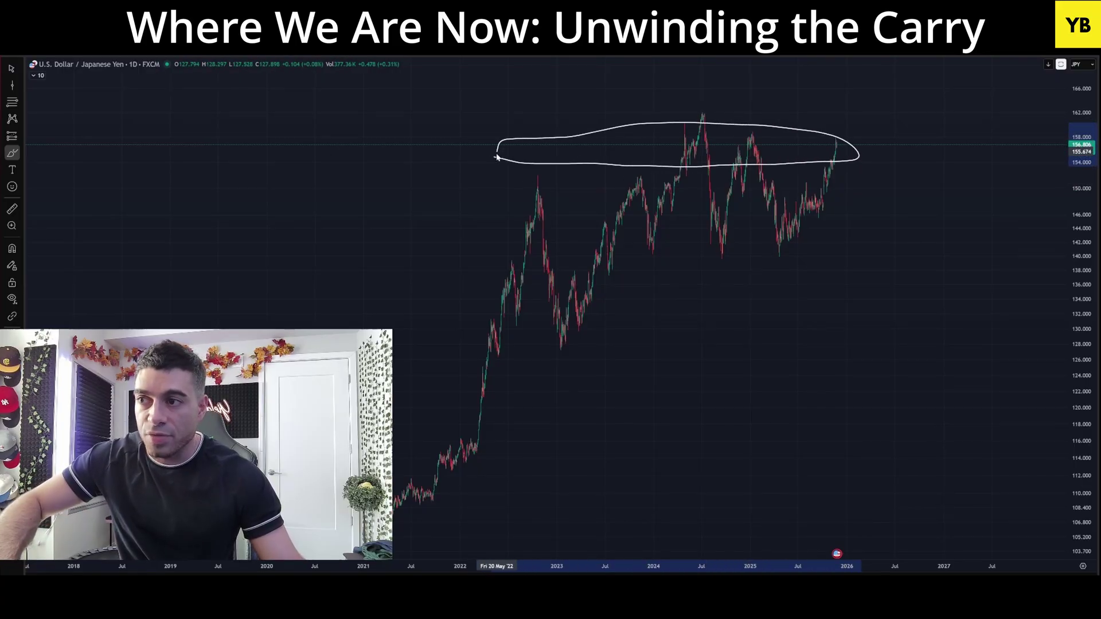
{"action": "left_click_drag", "start_coordinate": [913, 192], "coordinate": [898, 194]}
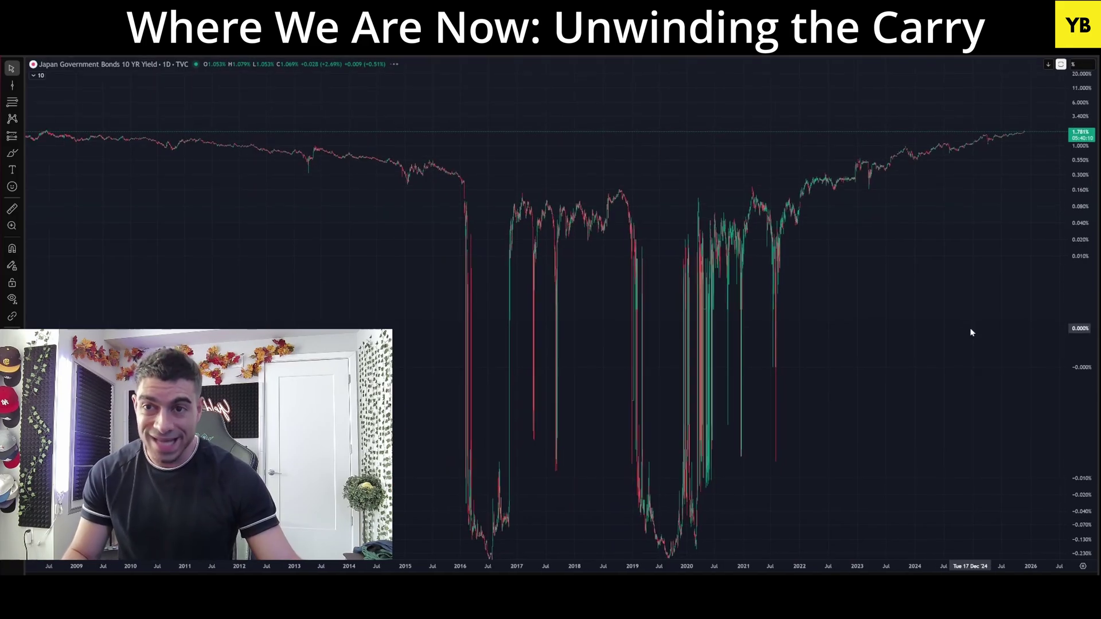
- Pan and compress the JGB 10-year yield chart, then pan the 2-year yield chart to later dates
{"action": "left_click_drag", "start_coordinate": [934, 369], "coordinate": [953, 393]}
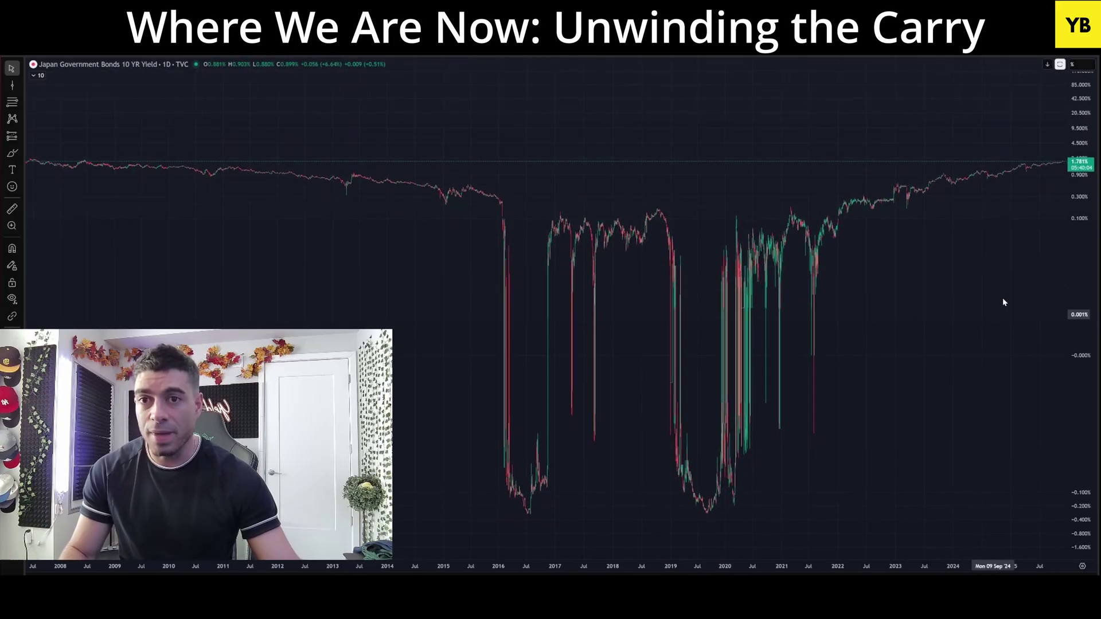
{"action": "left_click_drag", "start_coordinate": [1080, 242], "coordinate": [1082, 276]}
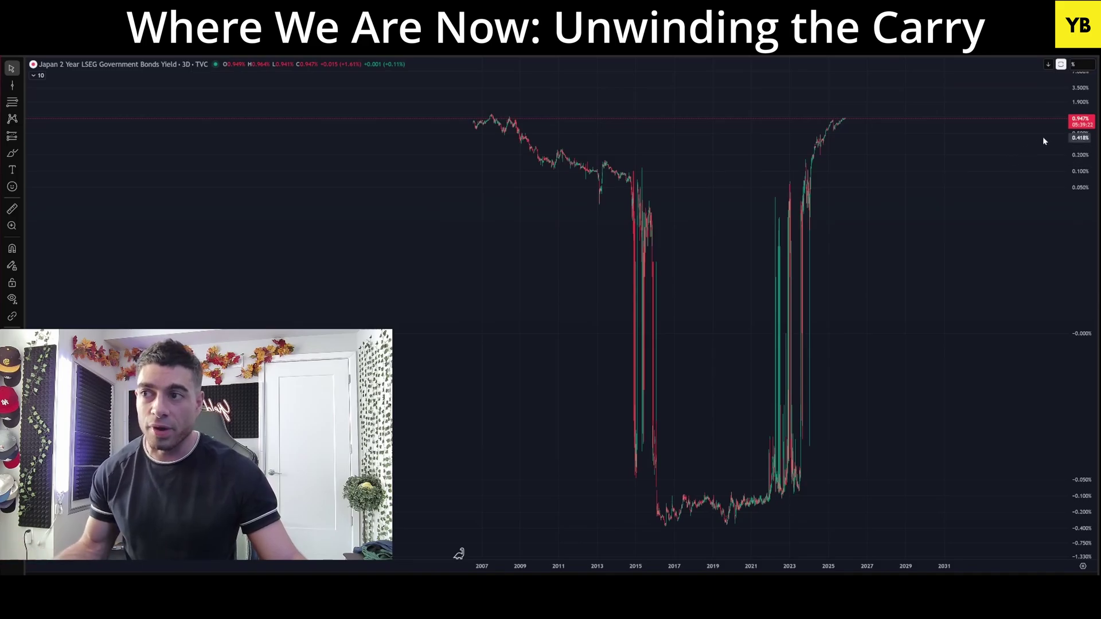
{"action": "left_click_drag", "start_coordinate": [903, 282], "coordinate": [867, 274]}
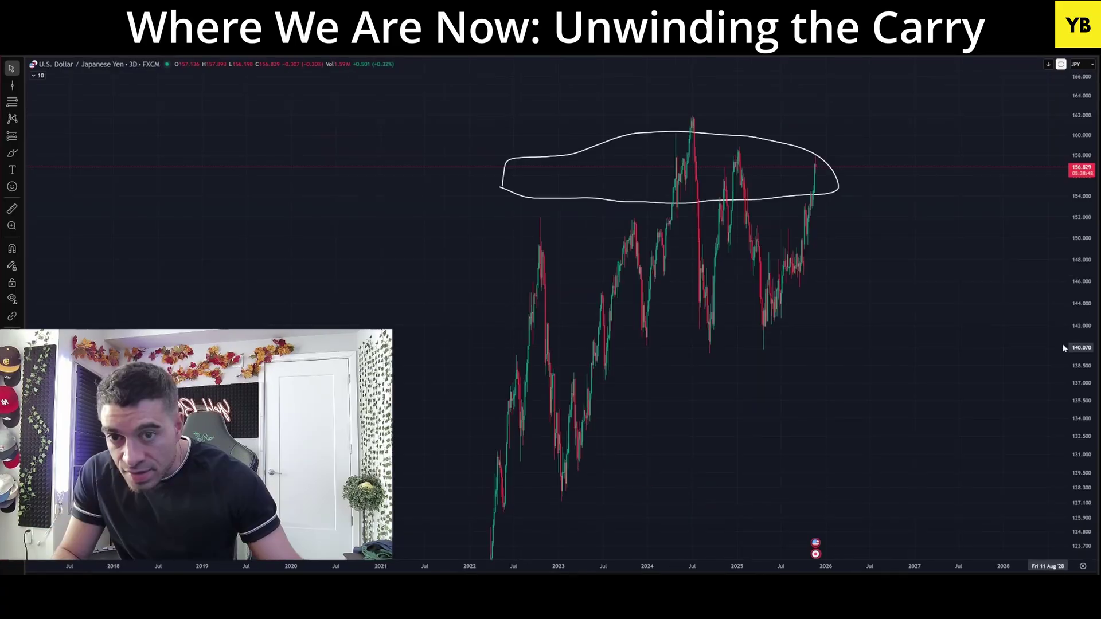
- Add a horizontal line across the recent highs at 158.129
{"action": "scroll", "coordinate": [975, 420], "scroll_direction": "left", "scroll_amount": 3}
{"action": "left_click_drag", "start_coordinate": [1009, 401], "coordinate": [882, 400]}
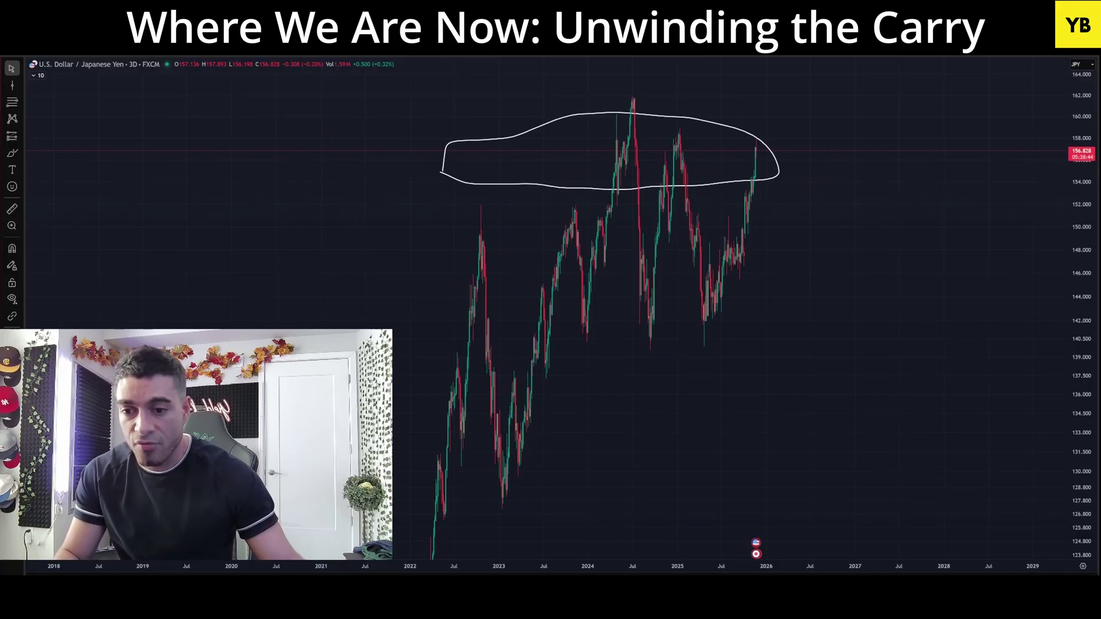
{"action": "key", "text": "alt+h"}
{"action": "left_click_drag", "start_coordinate": [849, 139], "coordinate": [849, 137]}
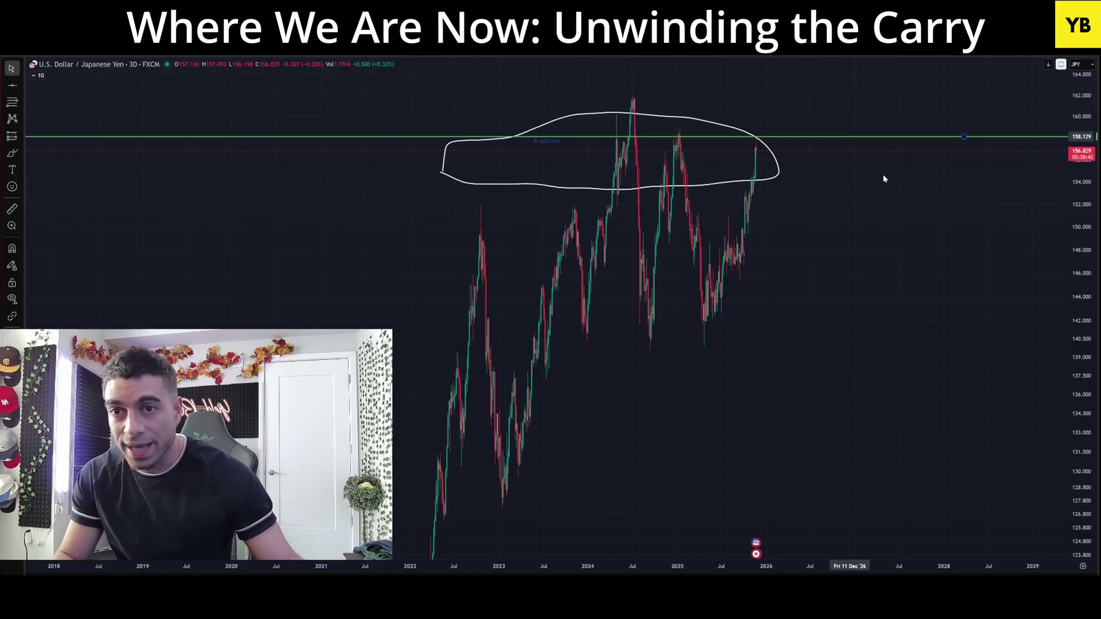
- Brush a breakout arrow shooting up from the latest candle out of the circled range
{"action": "scroll", "coordinate": [1020, 271], "scroll_direction": "down", "scroll_amount": 2}
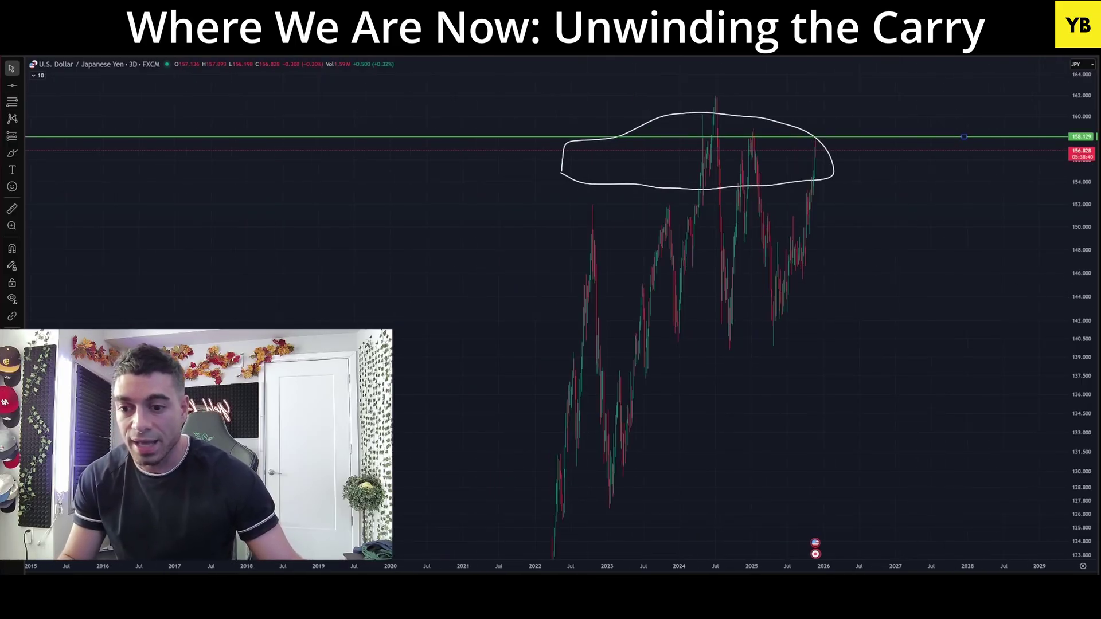
{"action": "left_click_drag", "start_coordinate": [815, 154], "coordinate": [829, 75]}
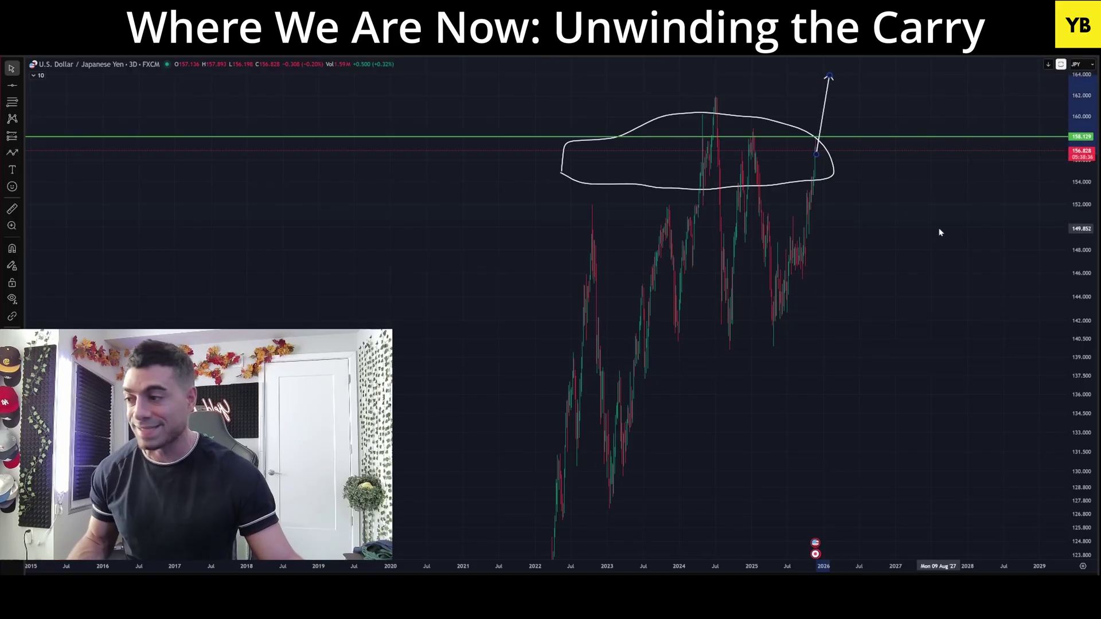
{"action": "left_click", "coordinate": [931, 112]}
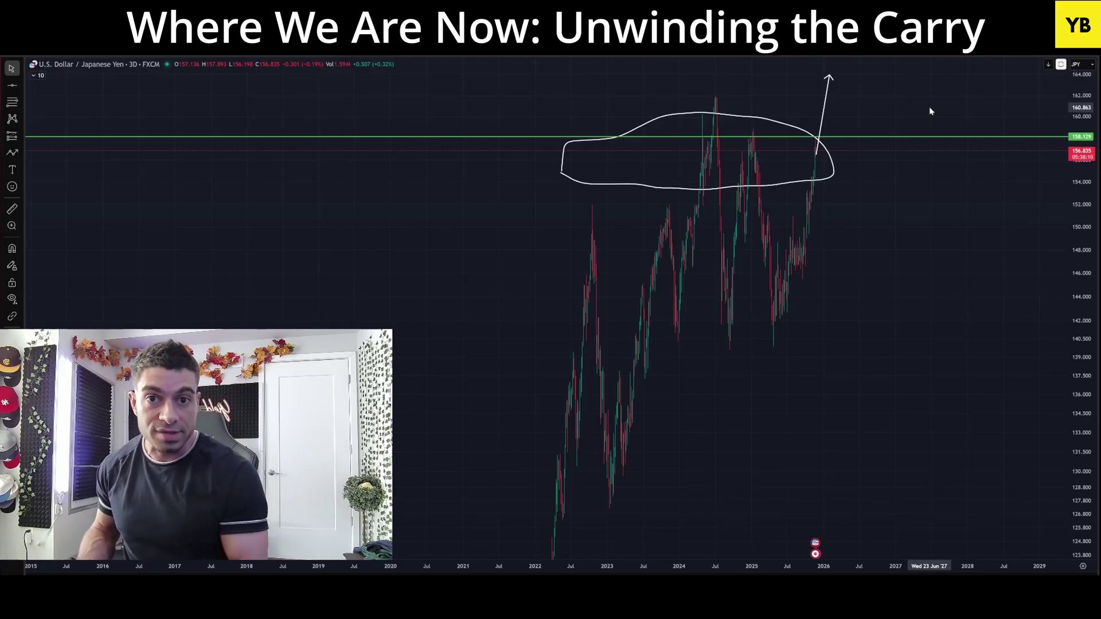
{"action": "left_click_drag", "start_coordinate": [965, 256], "coordinate": [947, 270]}
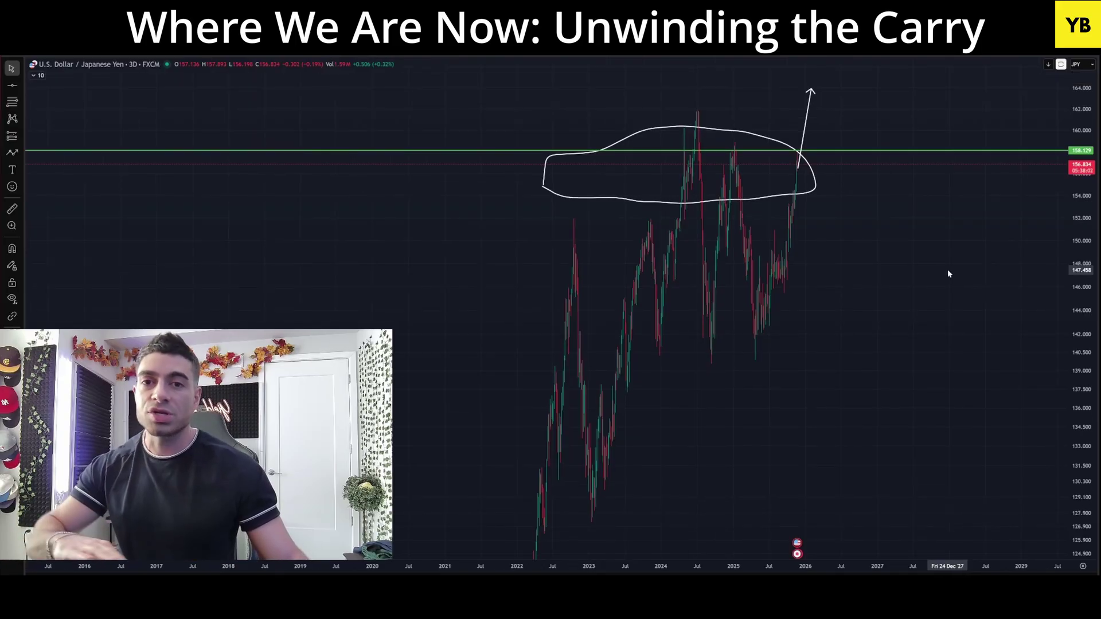